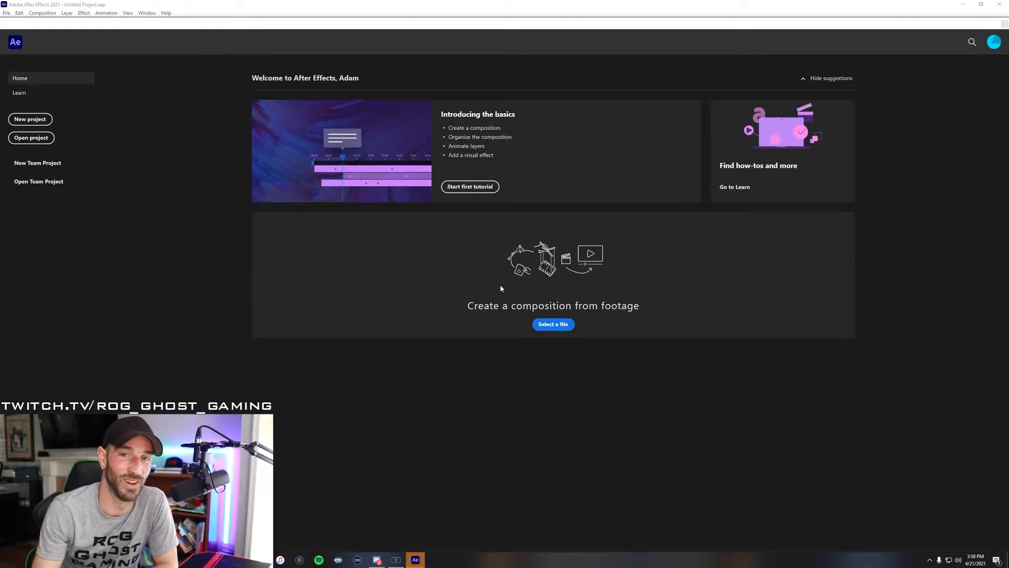
- Start a new project with a 1920 x 1080, 60 fps, 30-second composition named Effects, and show the transparency grid
left_click(27, 118)
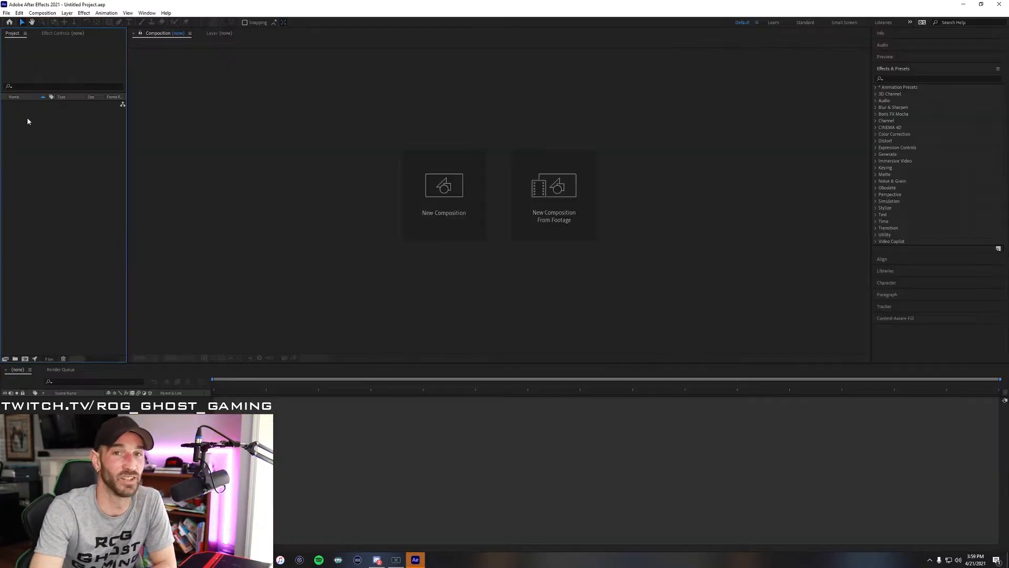
left_click(433, 189)
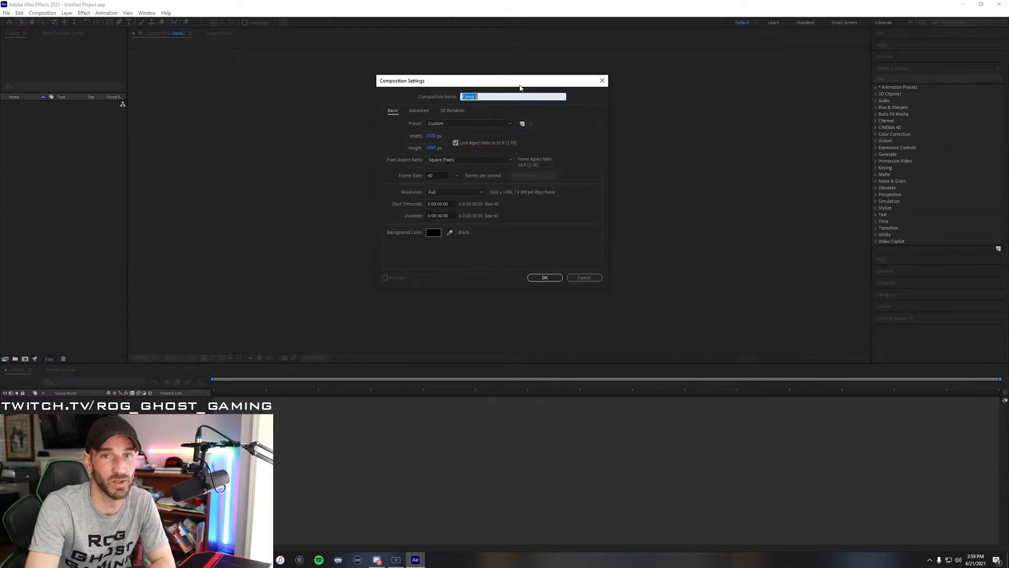
type("Effects")
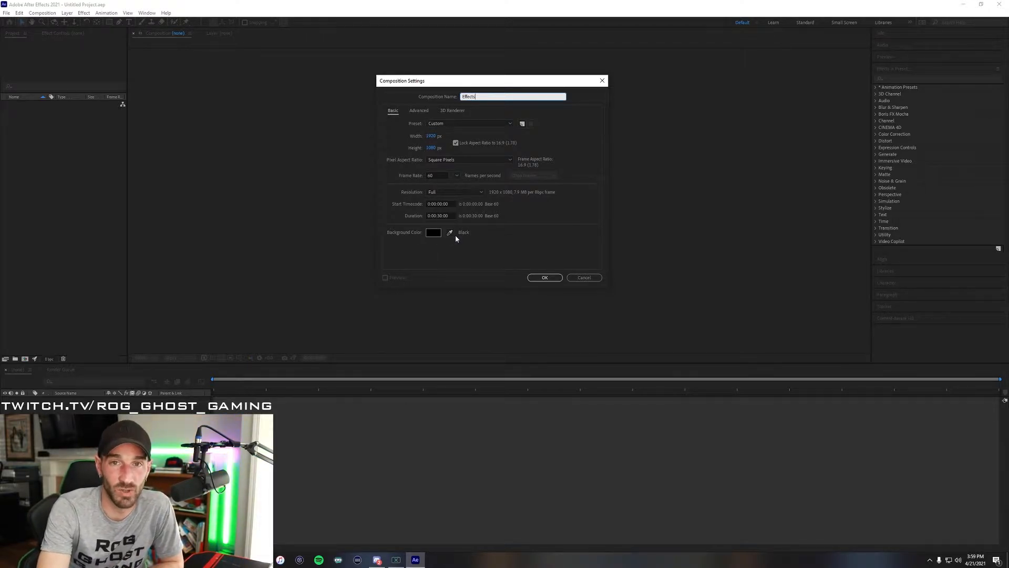
left_click(541, 277)
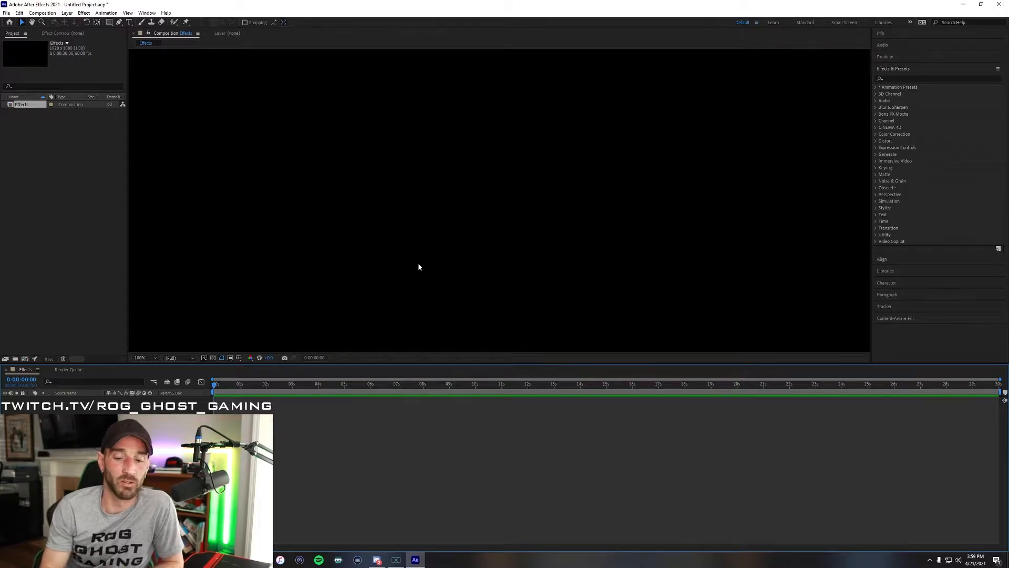
left_click(214, 359)
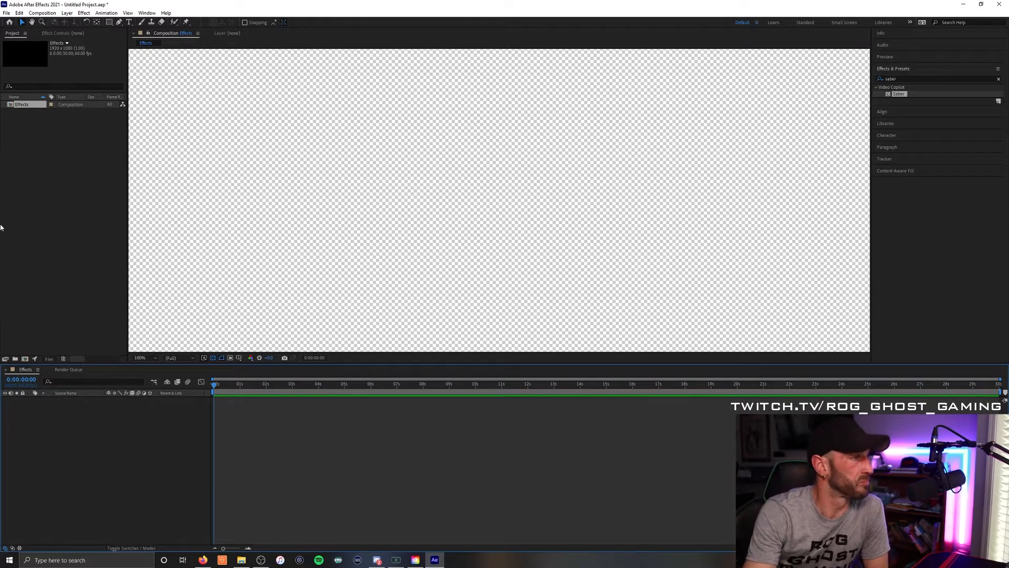
- Add a text layer across the composition reading "twitch.tv/rog_ghost_gaming"
left_click(127, 23)
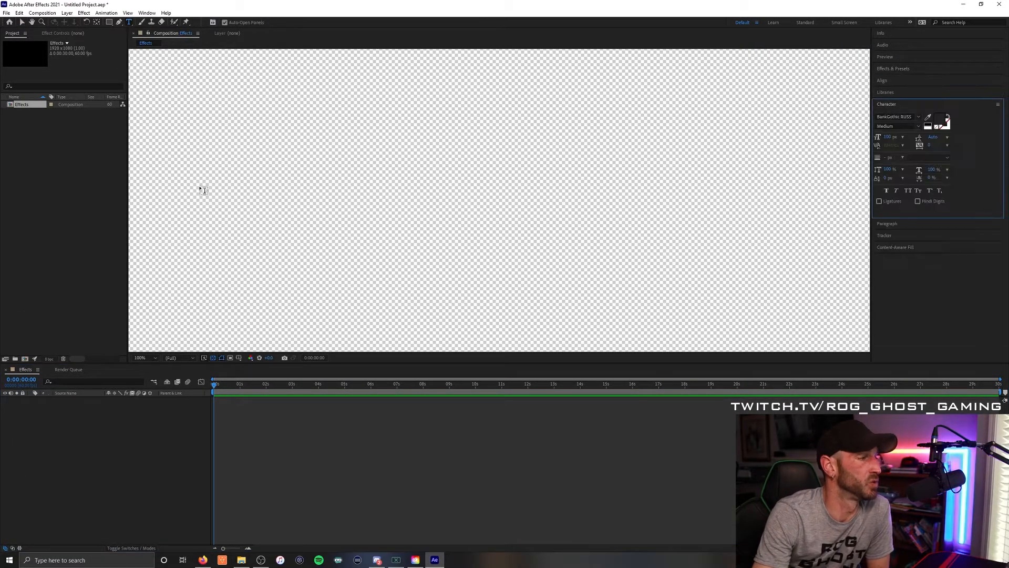
left_click(175, 196)
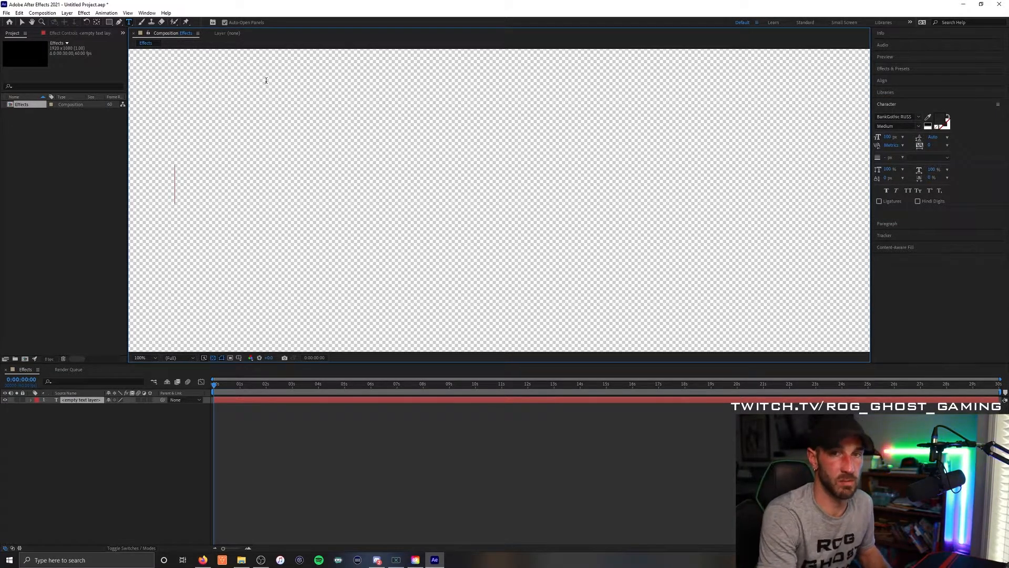
type("twitch.t")
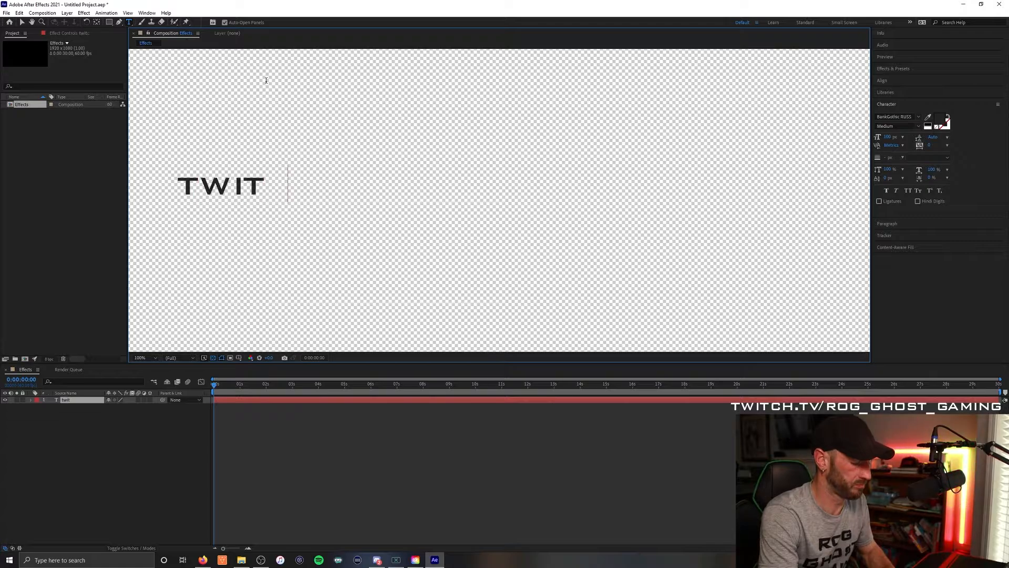
type("v/rog_g")
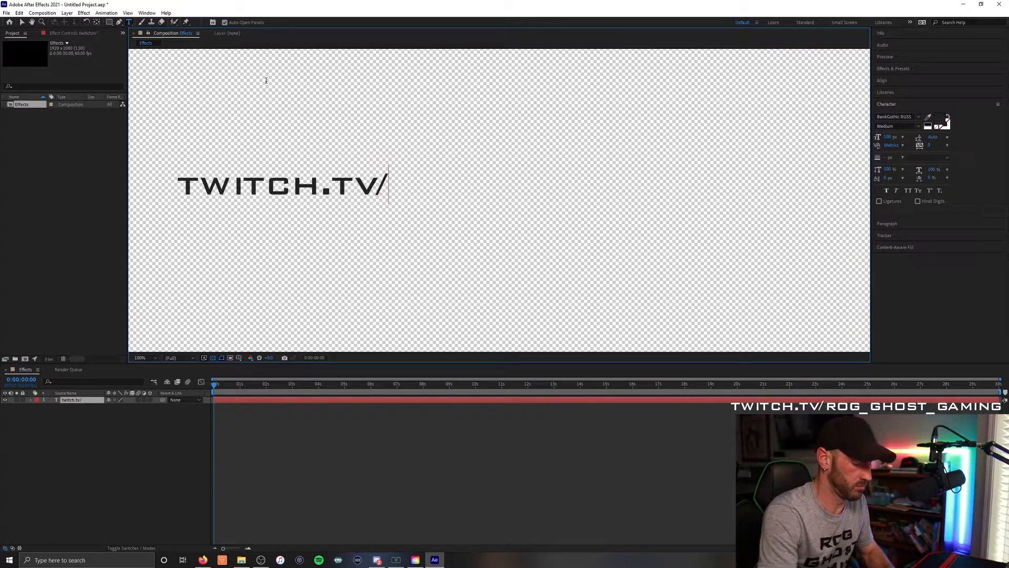
type("host_gaming")
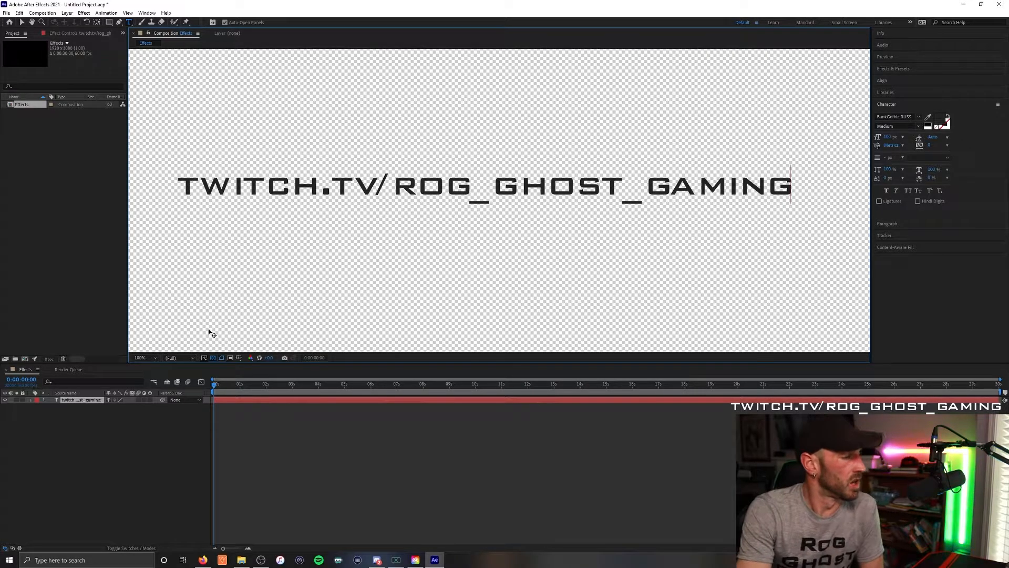
- Create masks from the text layer so its letter outlines sit on their own layer
right_click(79, 400)
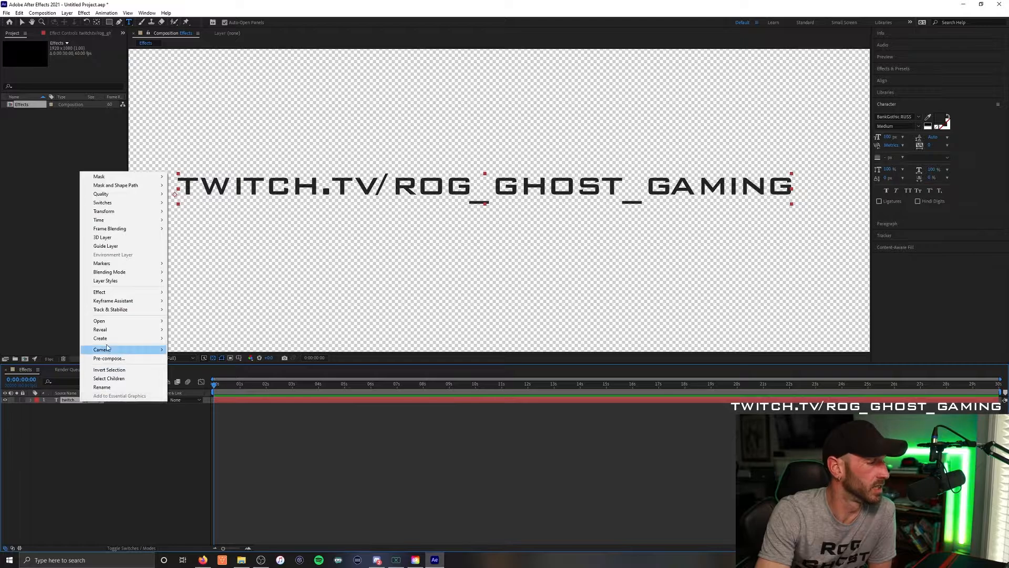
mouse_move(109, 339)
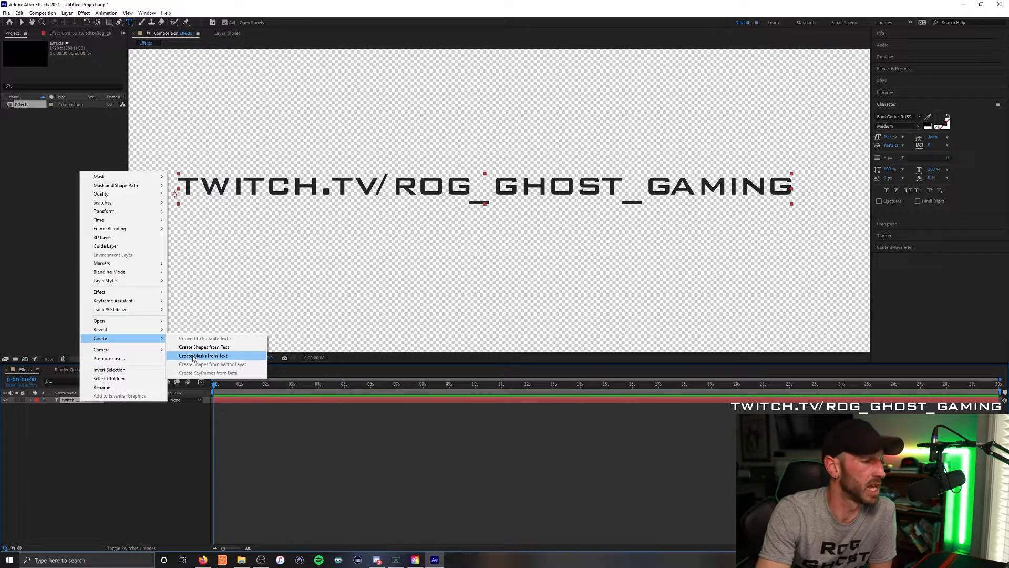
left_click(194, 357)
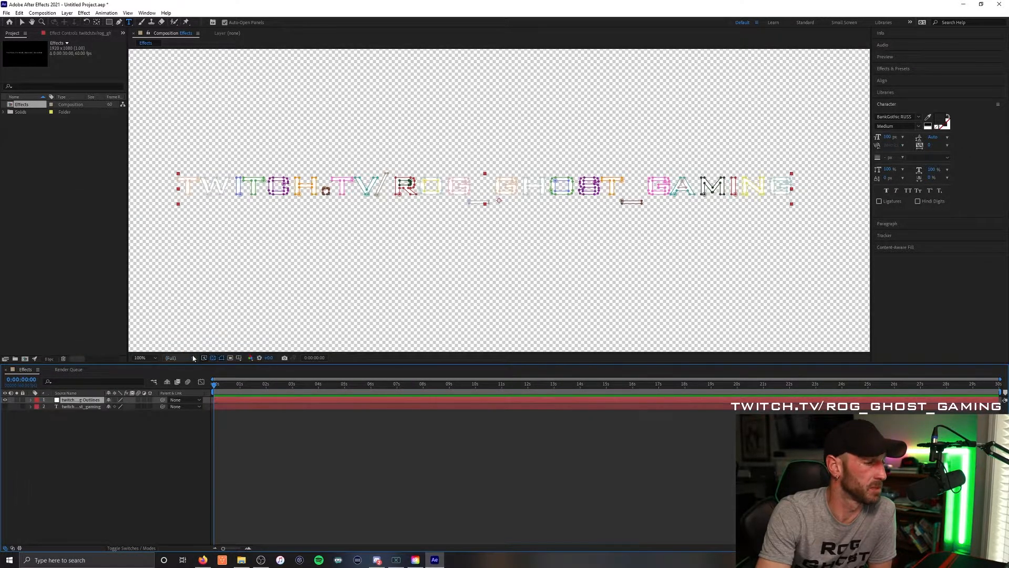
- Apply the Saber effect to the text outlines layer and set its core type to Layer Masks
left_click(896, 69)
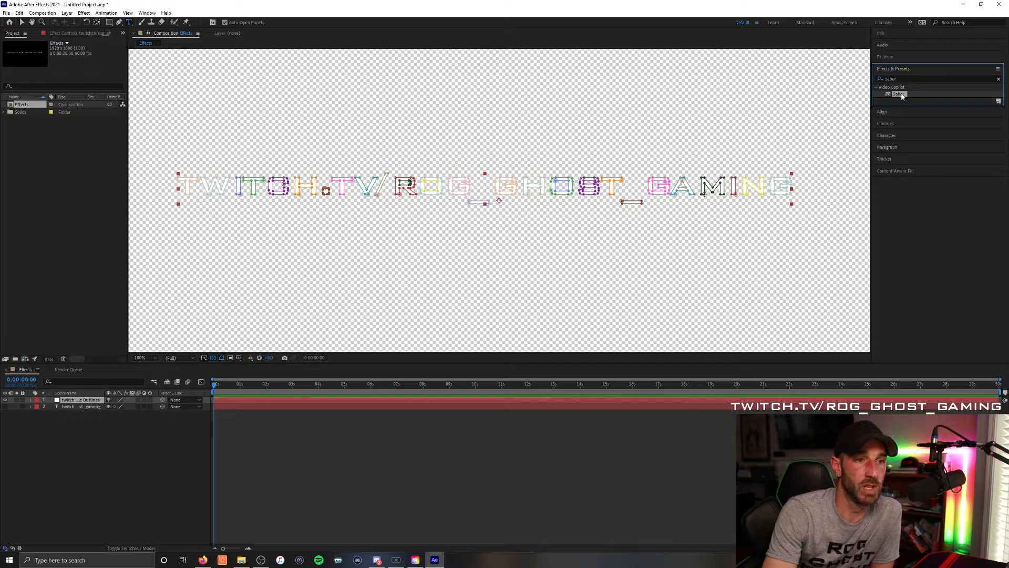
left_click_drag(902, 96, 462, 191)
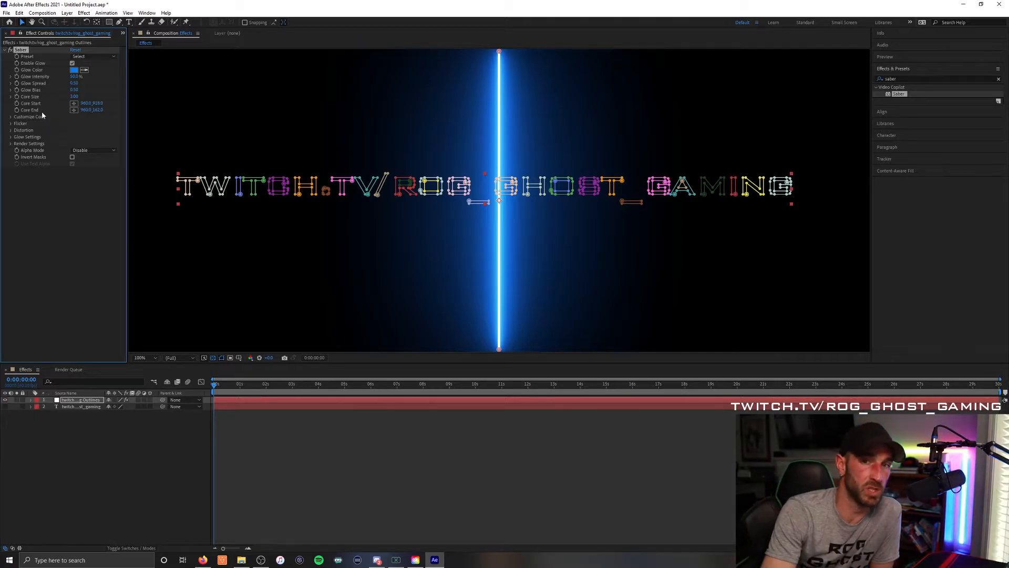
left_click(11, 118)
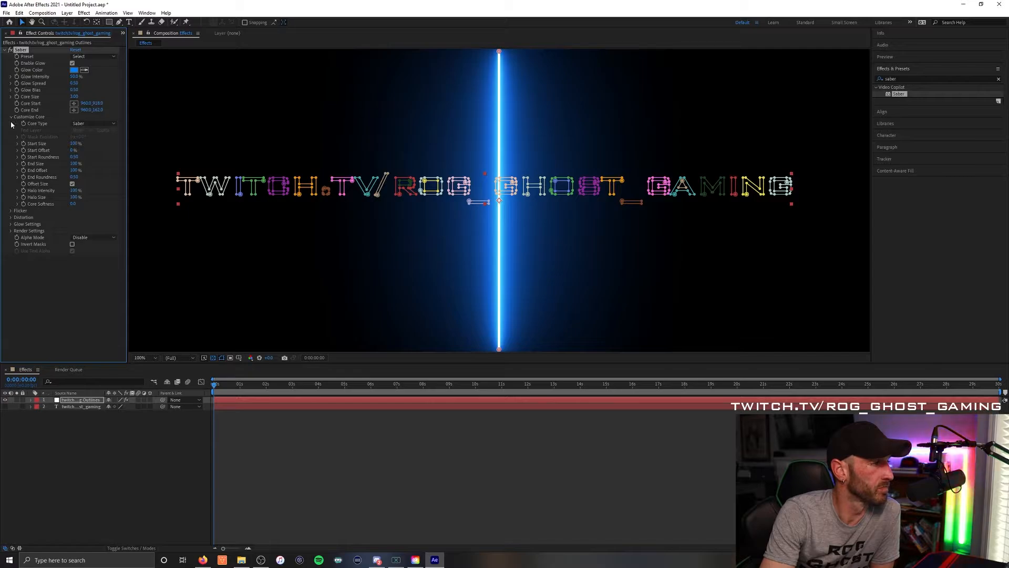
left_click(93, 125)
left_click(96, 140)
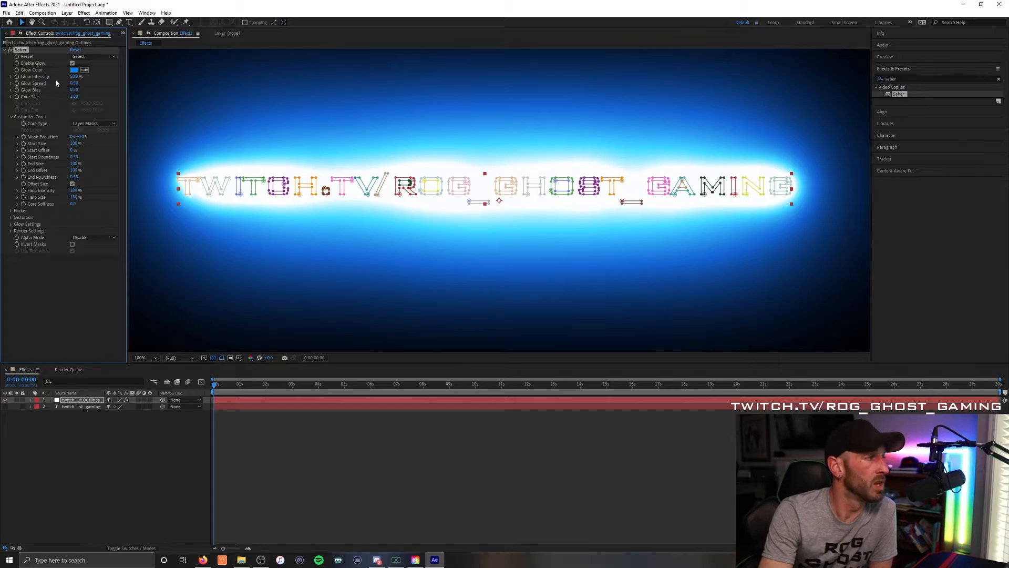
- Choose the Patronus preset for the Saber effect, set its glow intensity to 20%, and preview the animation
left_click(95, 57)
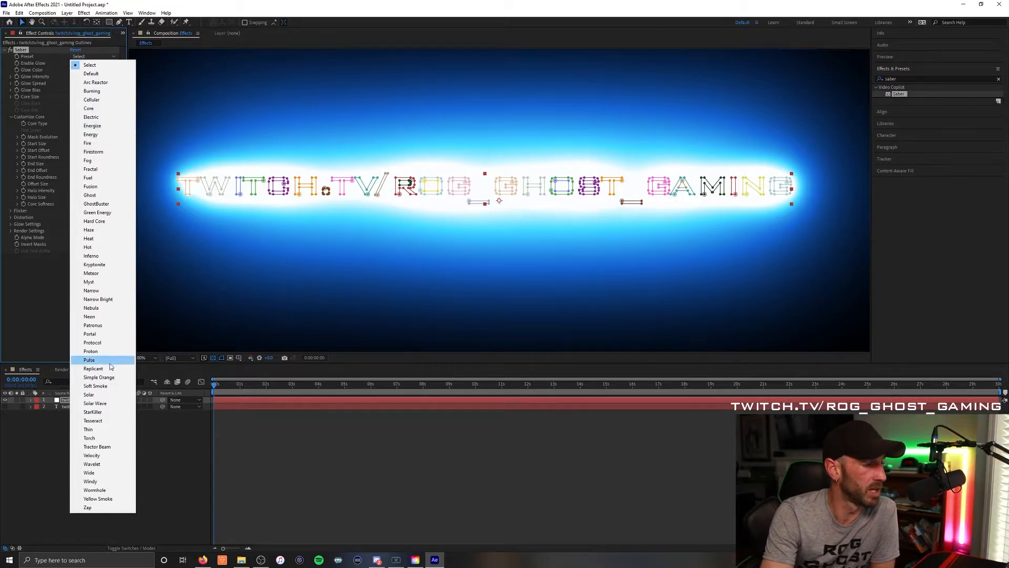
left_click(108, 325)
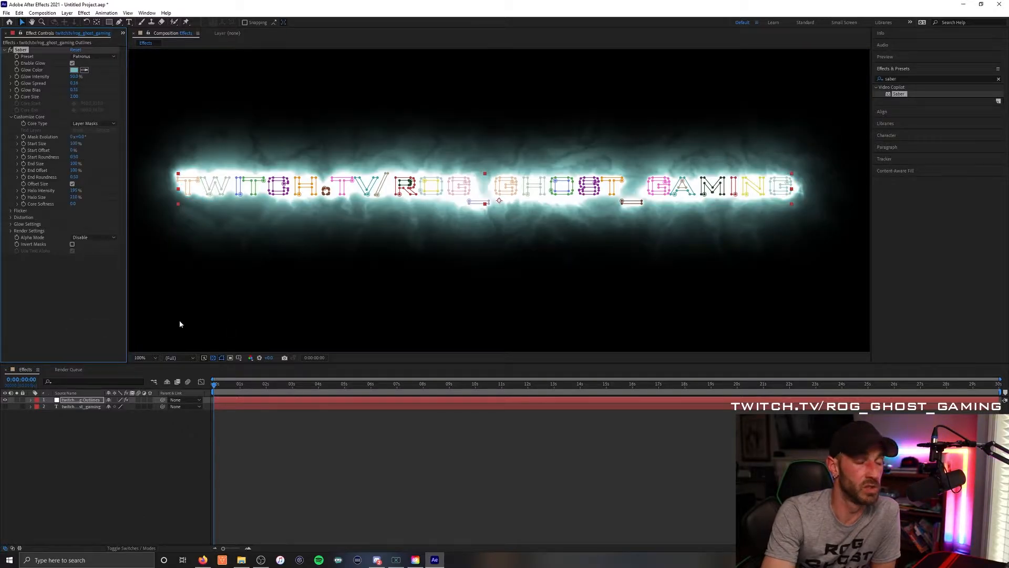
left_click(180, 324)
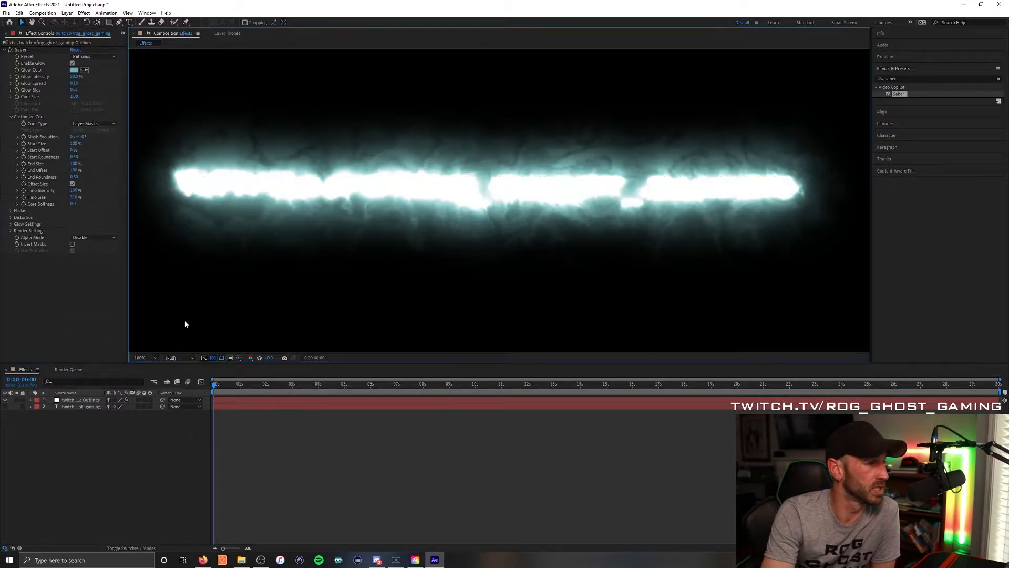
left_click(75, 76)
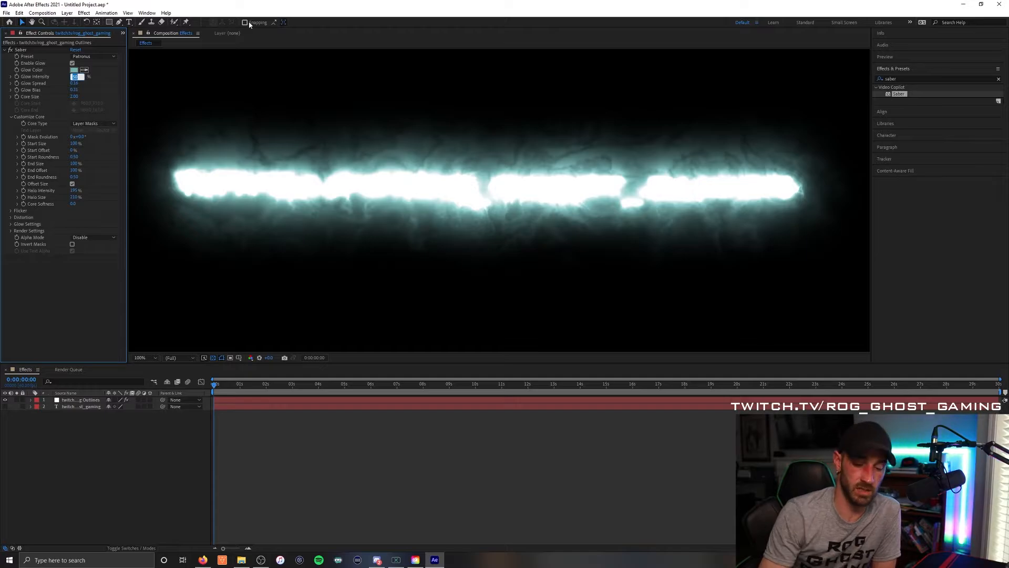
type("20")
key("Return")
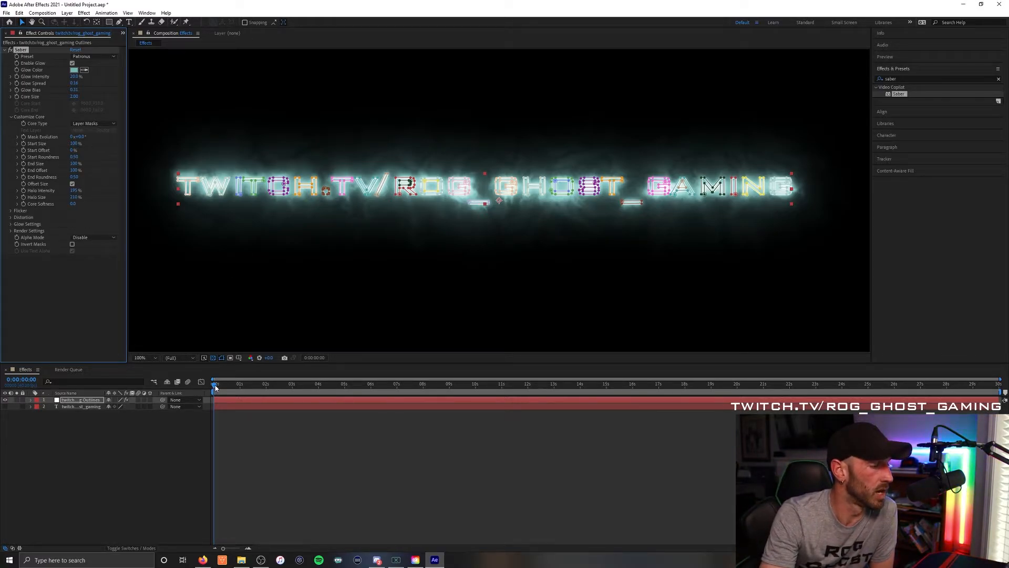
key("space")
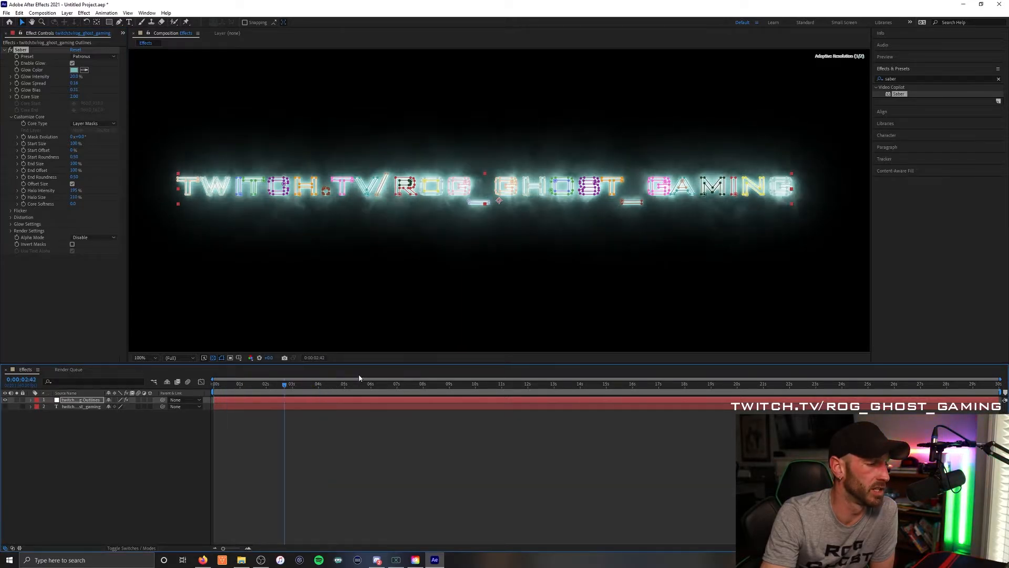
key("space")
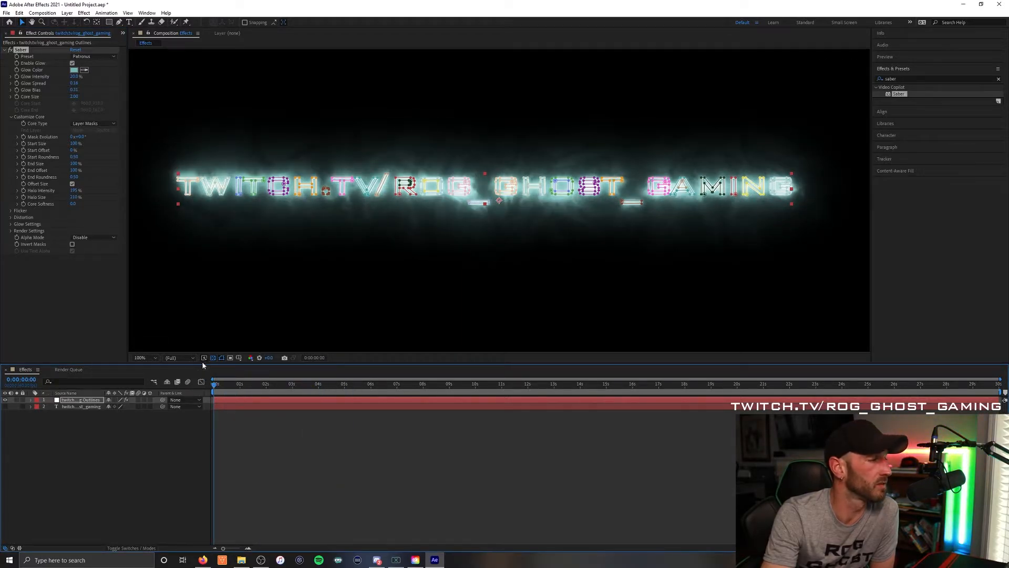
- Set a Start Offset keyframe of 100% for the Saber effect at the beginning of the timeline
left_click(23, 151)
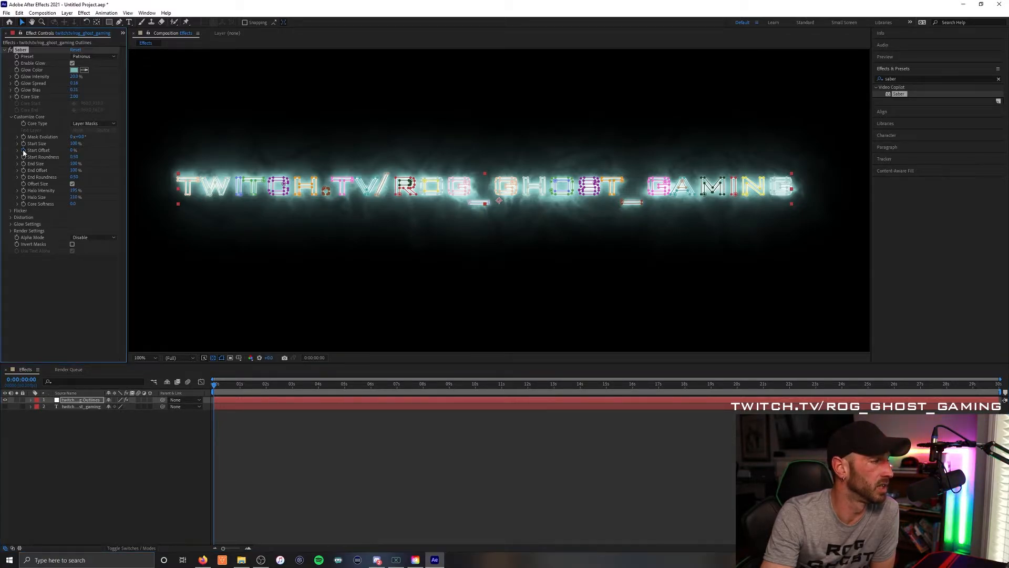
left_click(73, 151)
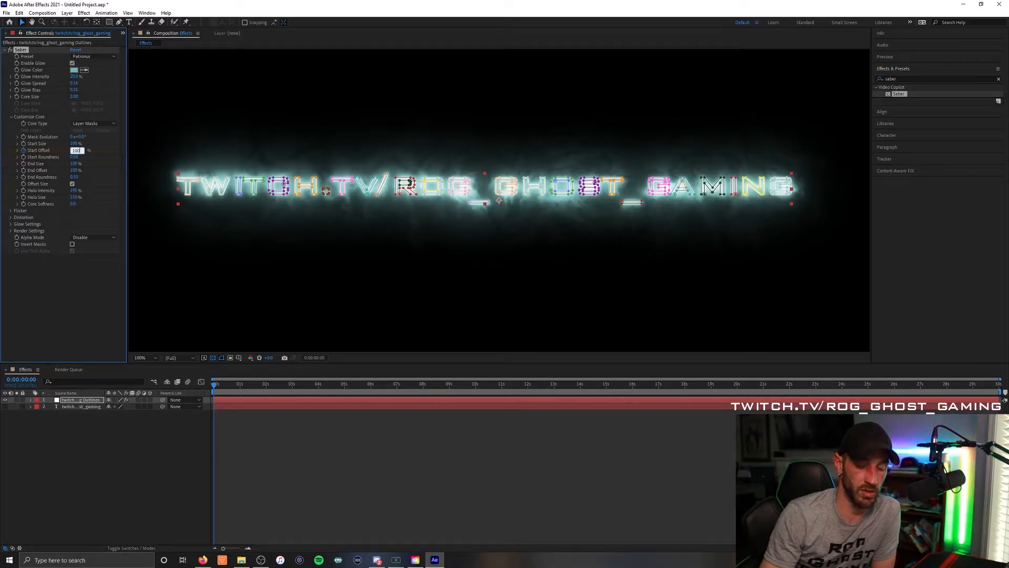
key("Return")
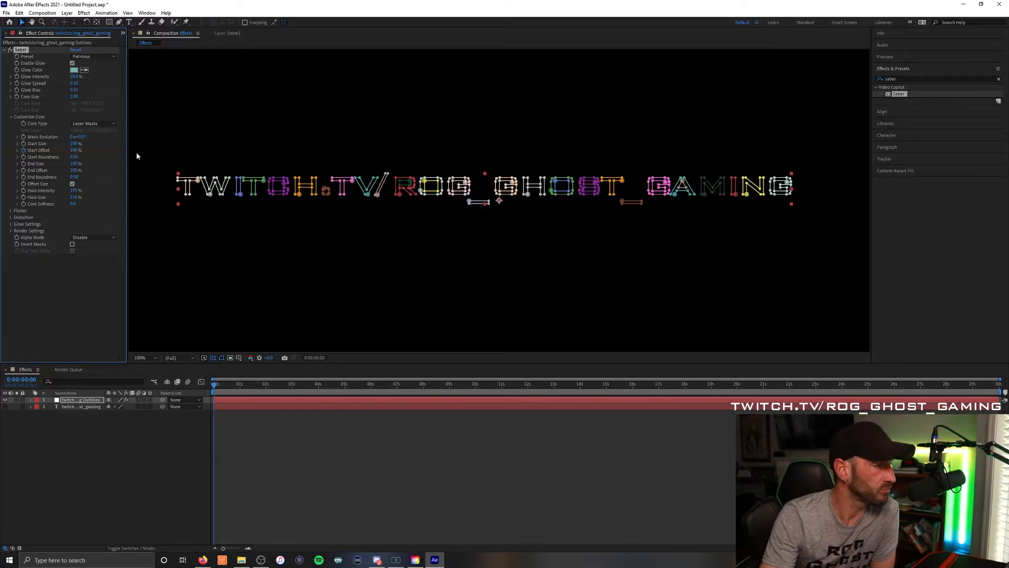
- Set Saber's Start Offset to 0% at about four seconds (0:00:03:58) to keyframe the text reveal
left_click(262, 384)
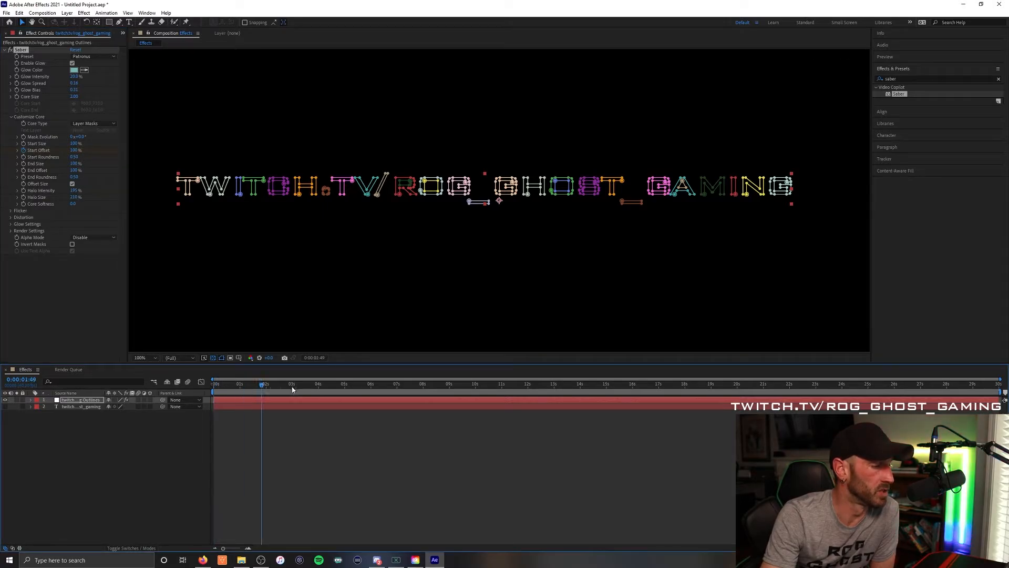
left_click_drag(292, 389, 317, 388)
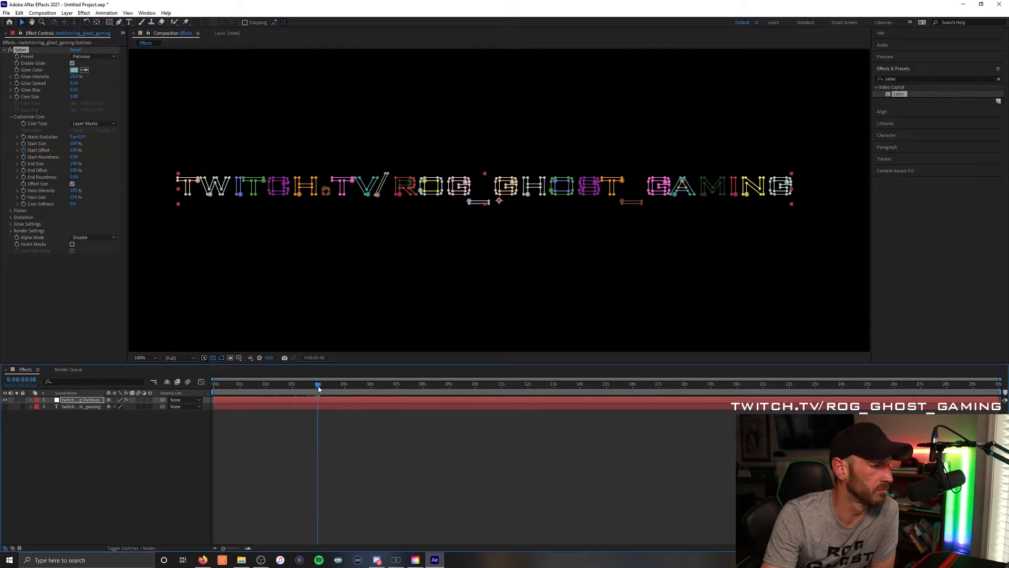
left_click(74, 151)
type("0")
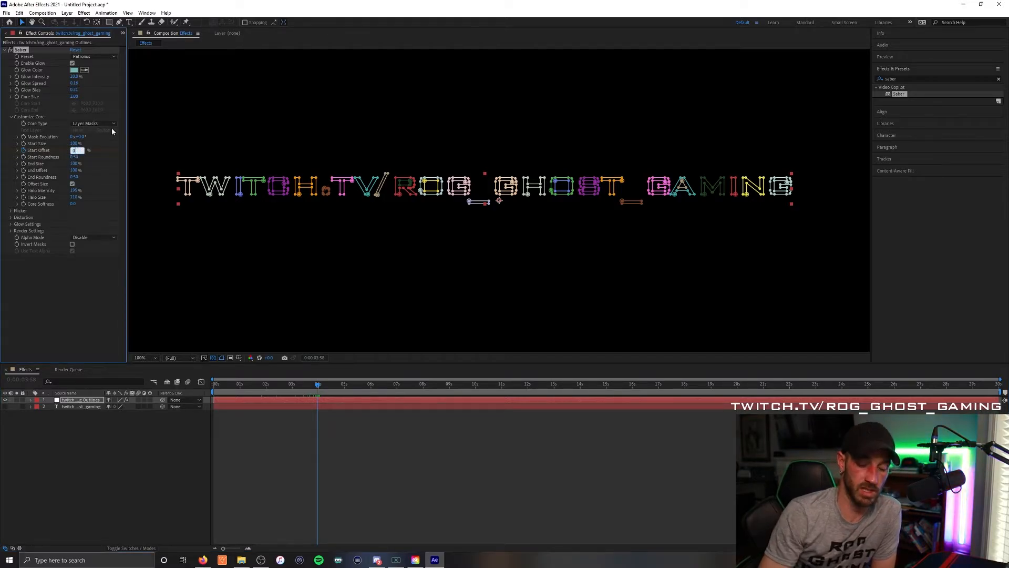
key("Return")
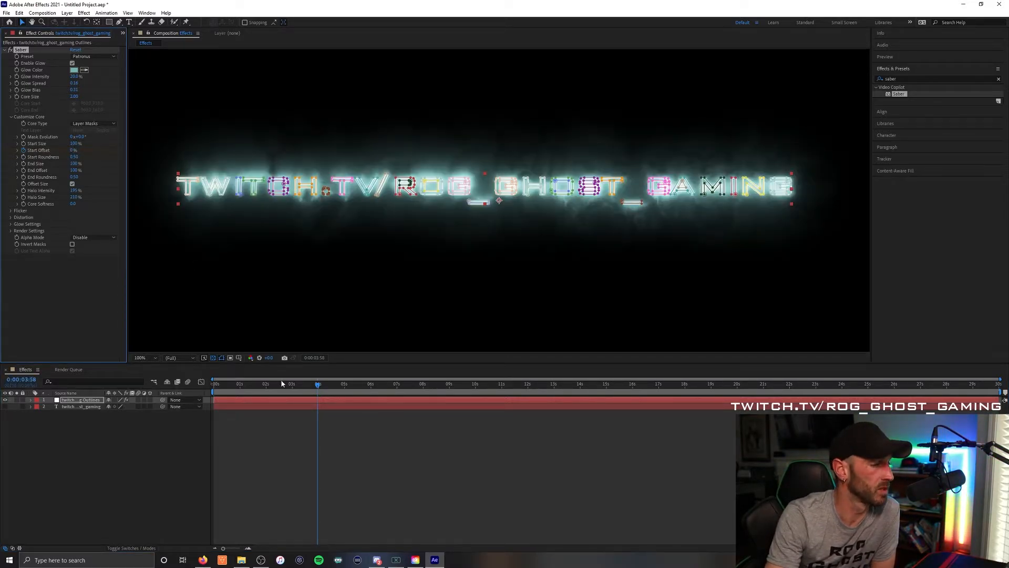
- End the work area at about ten seconds (0:00:09:58) and return the current time to the start
left_click_drag(319, 387, 343, 385)
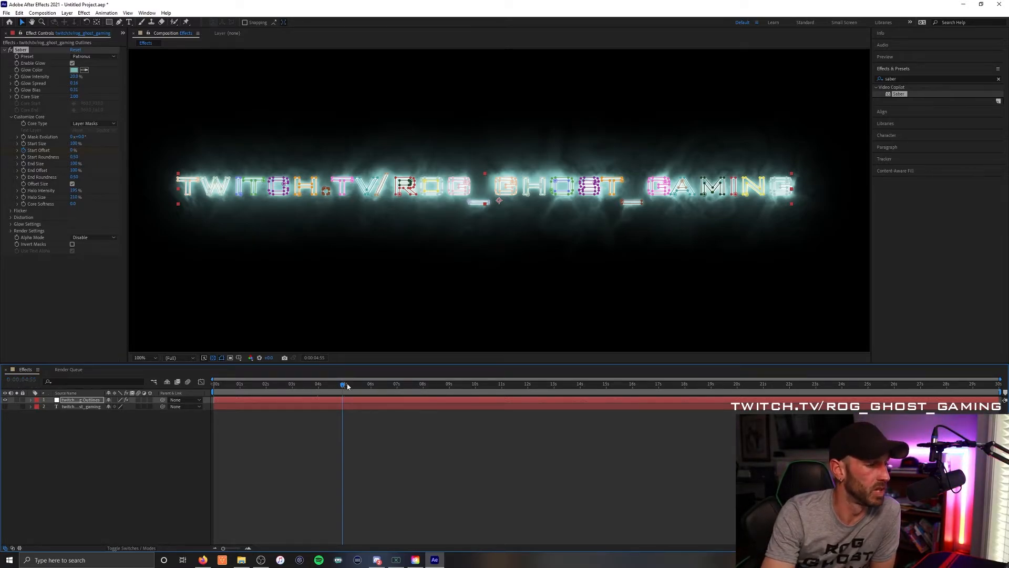
left_click_drag(343, 385, 458, 385)
left_click_drag(467, 386, 475, 387)
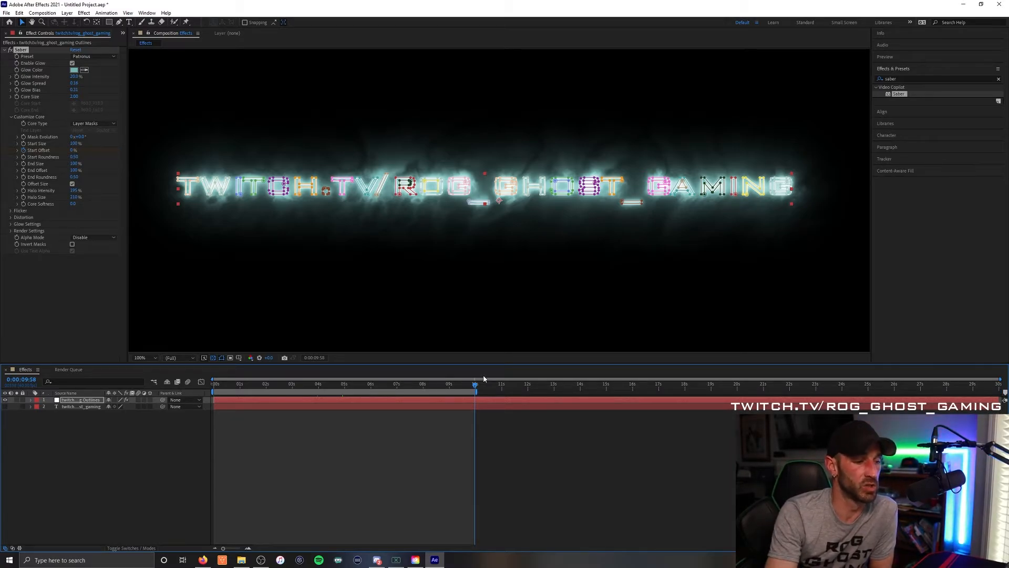
left_click_drag(475, 388, 174, 390)
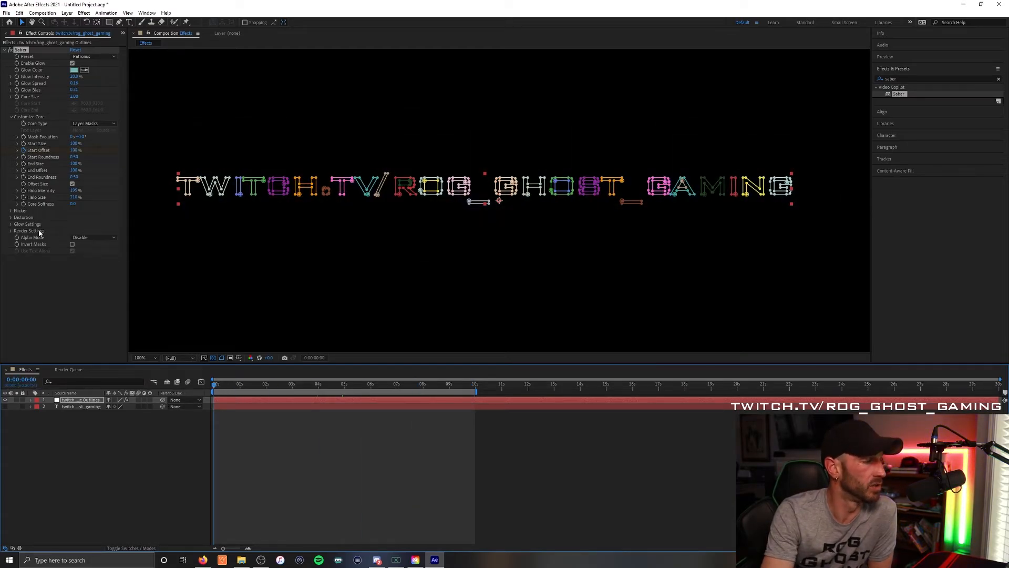
- Set the Saber effect's Composite Settings to Transparent in its render settings
left_click(11, 232)
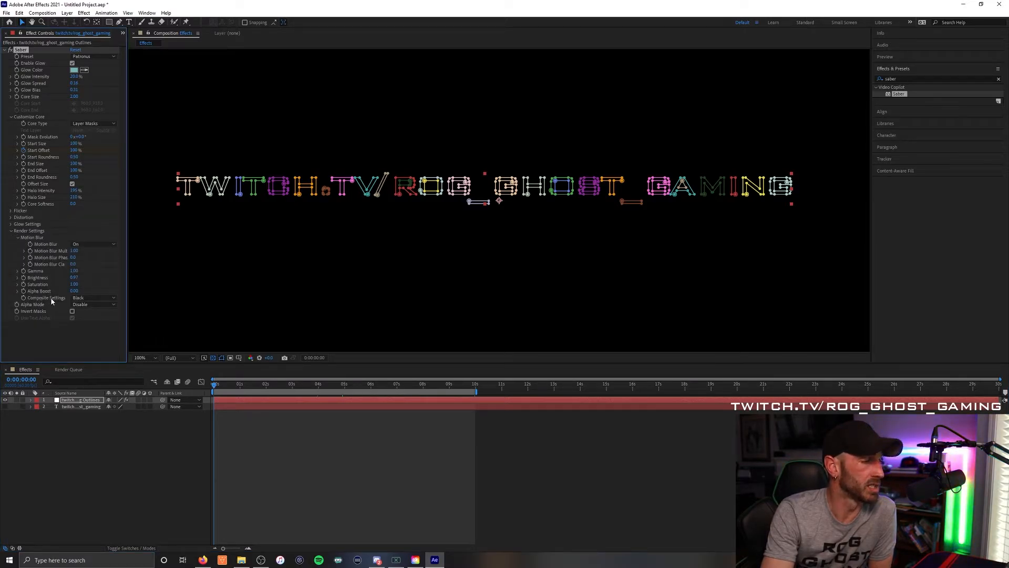
left_click(88, 298)
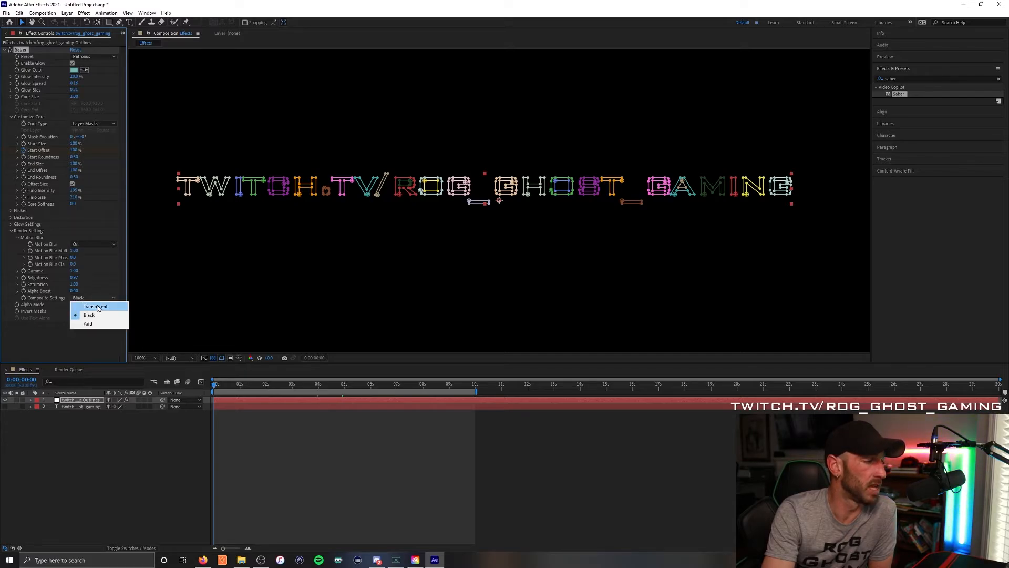
left_click(96, 306)
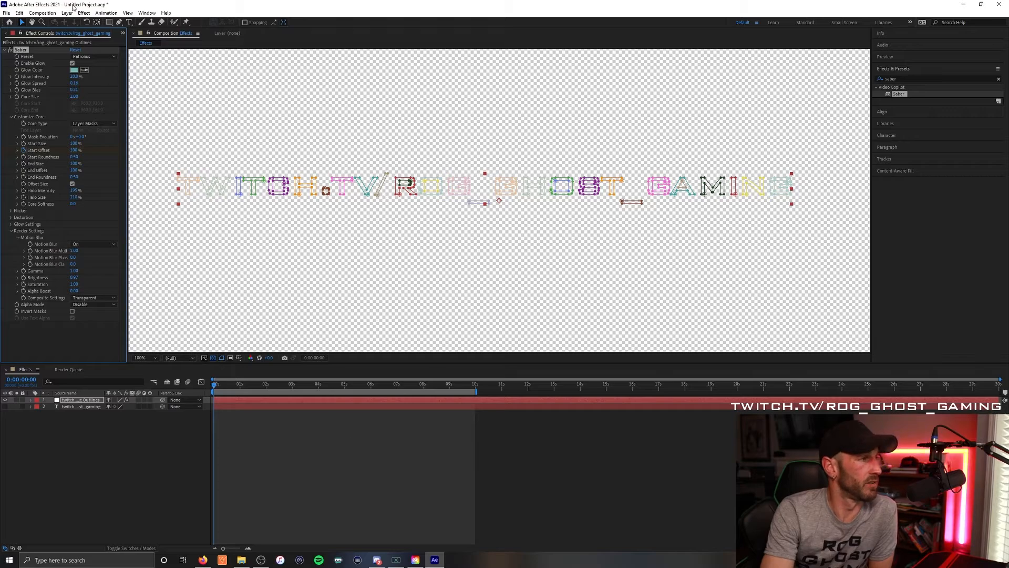
- Add the Effects composition to the render queue and set its output module's channels to RGB + Alpha
left_click(7, 13)
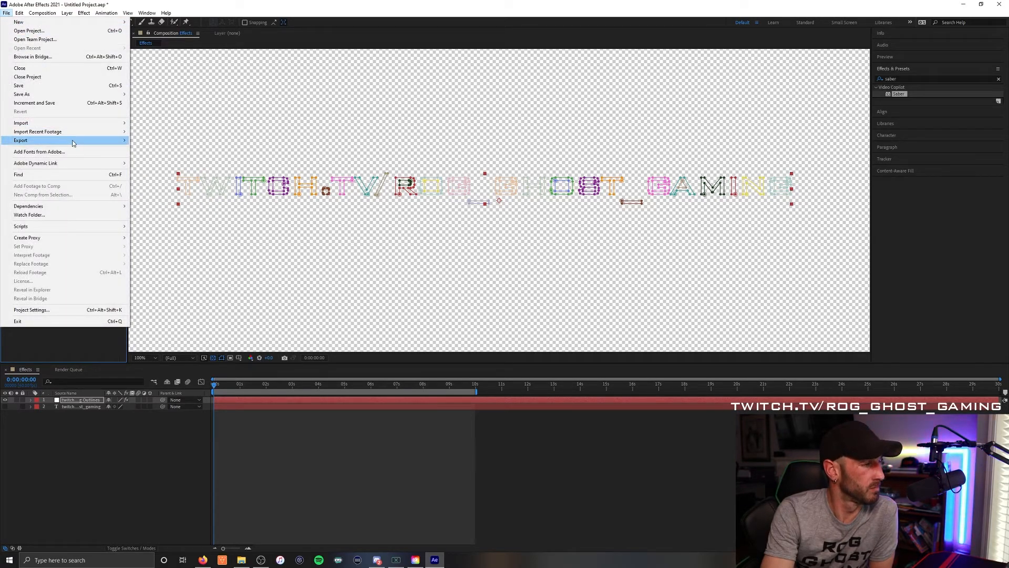
mouse_move(73, 142)
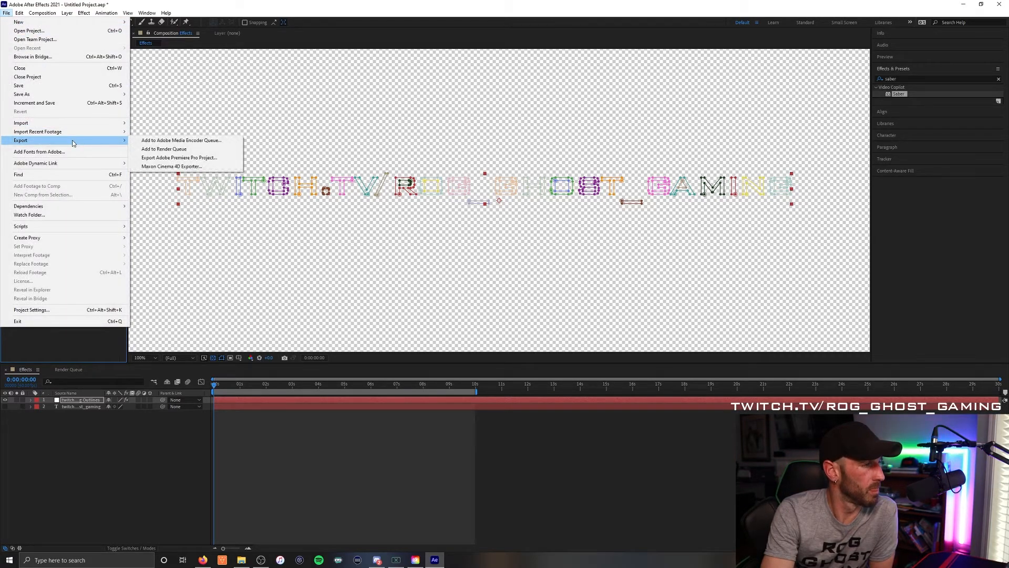
left_click(169, 150)
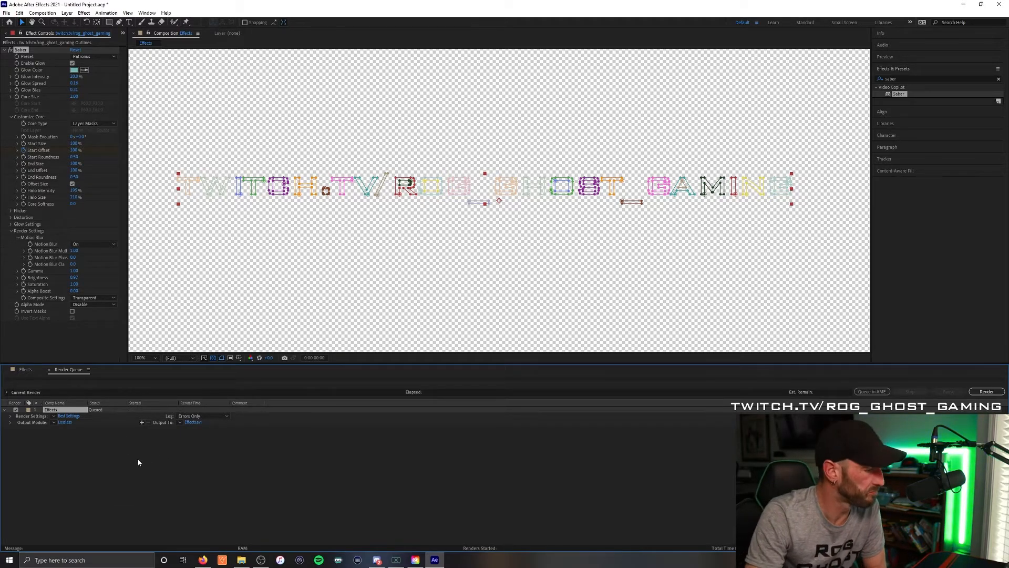
left_click(64, 422)
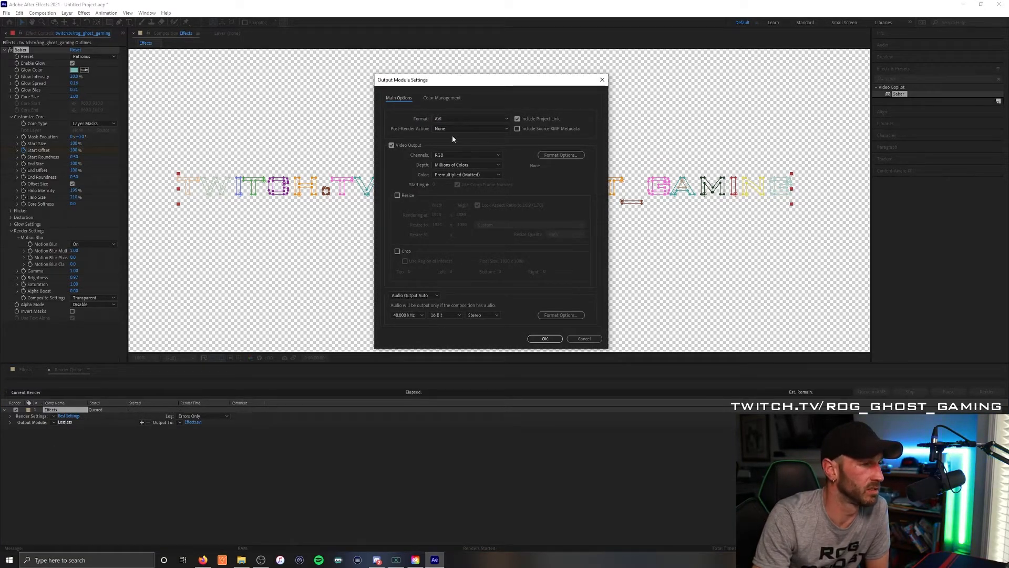
left_click(454, 156)
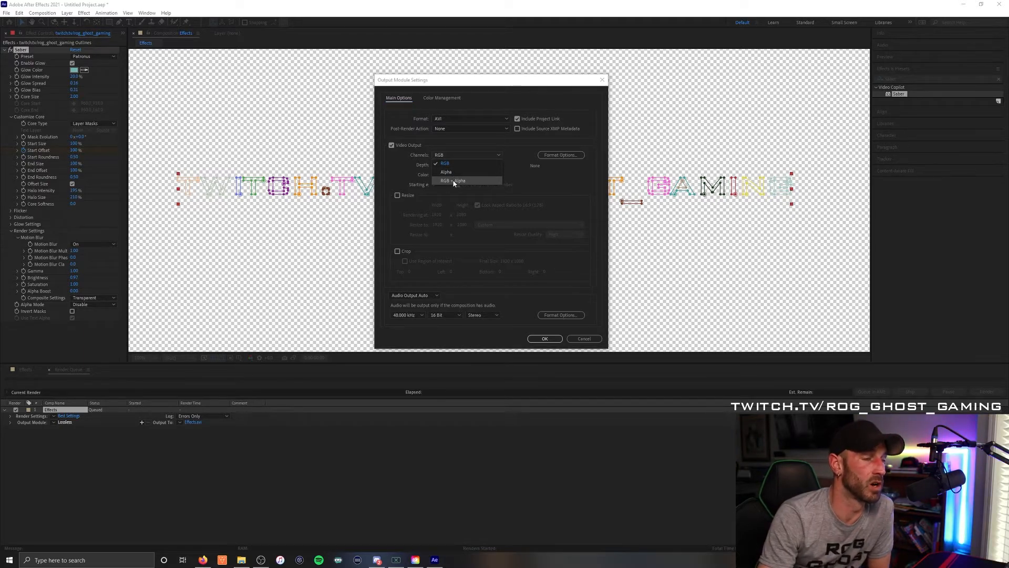
left_click(455, 181)
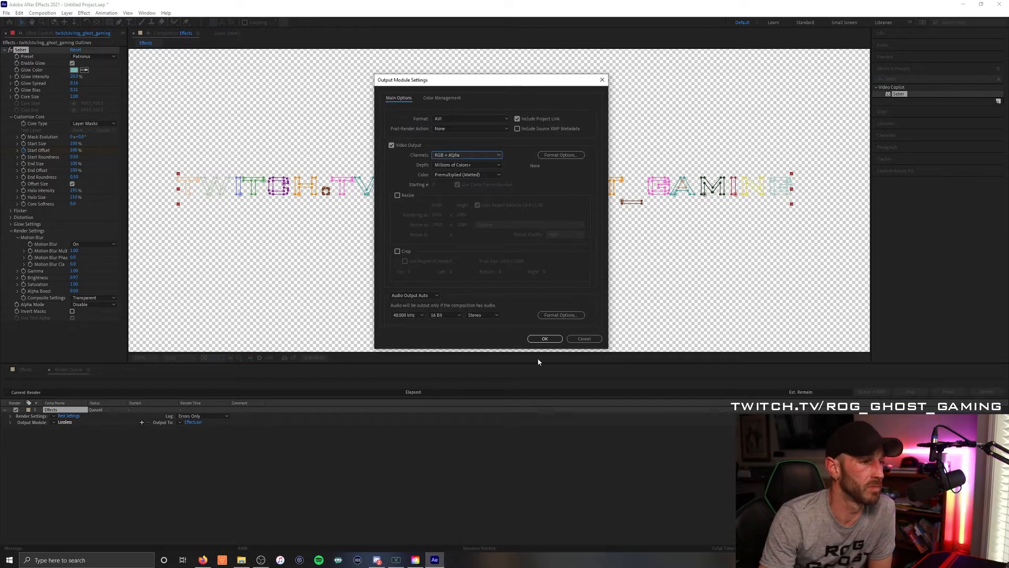
left_click(545, 339)
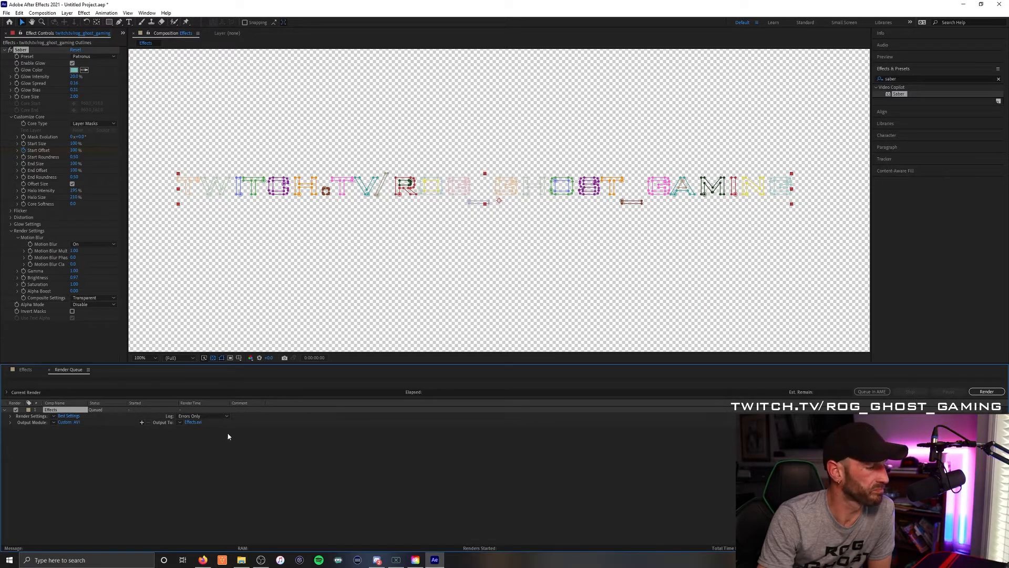
- Set the output movie to save on the Desktop as an AVI named Effects and start the render
left_click(193, 423)
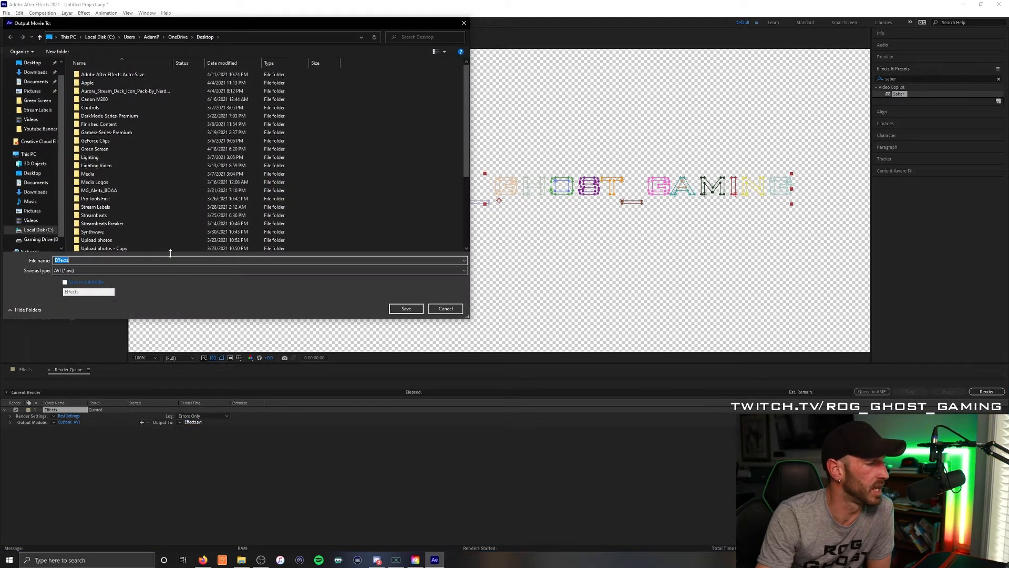
scroll(44, 78, "up", 1)
left_click(34, 78)
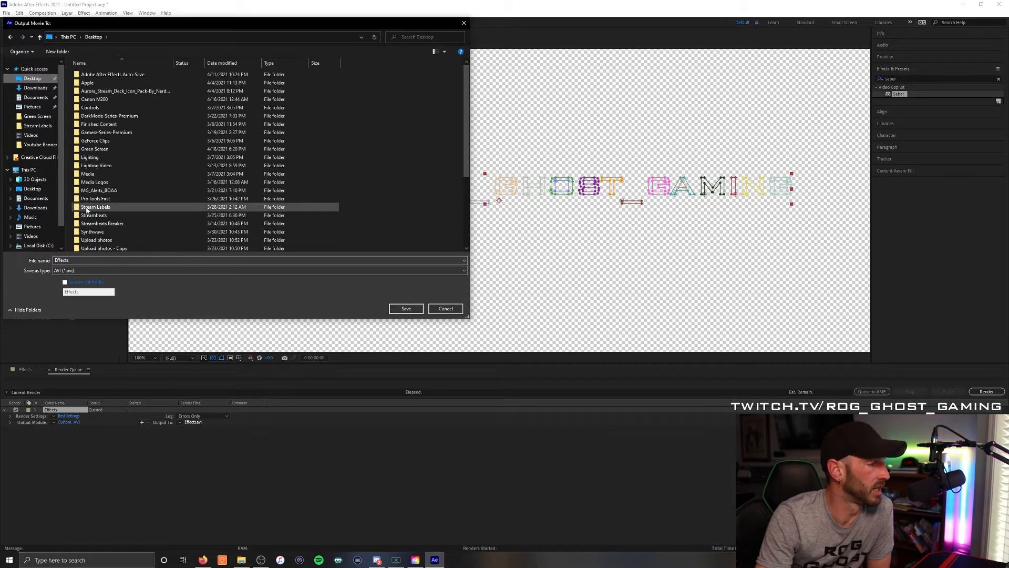
left_click(408, 309)
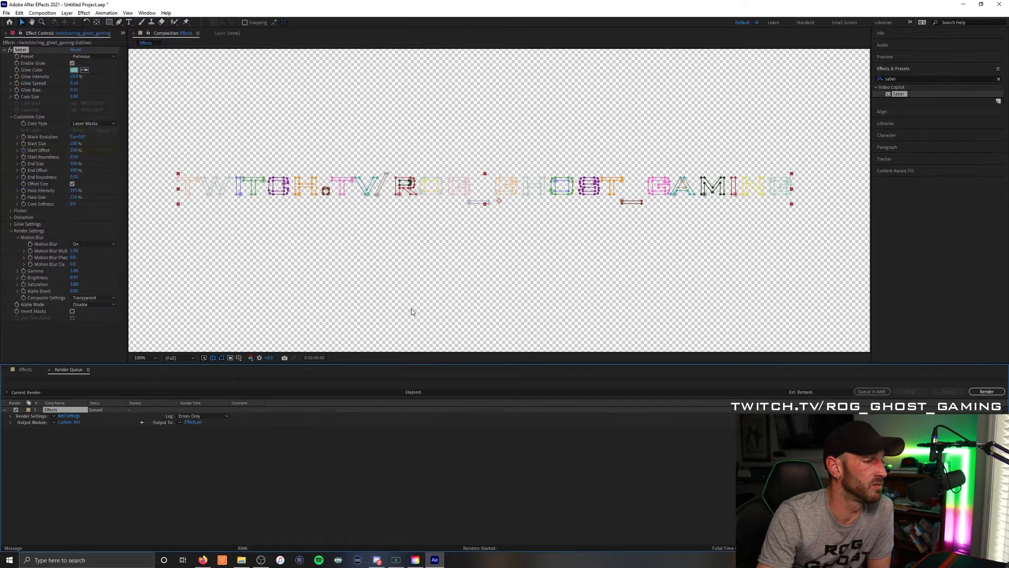
left_click(987, 391)
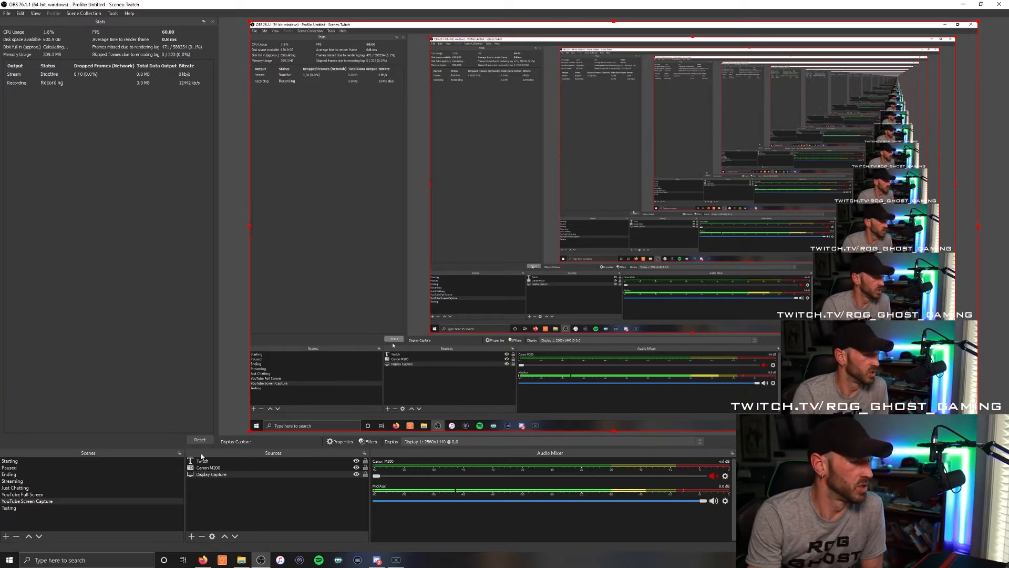
- In OBS, add a new media source named "effect" to the YouTube Screen Capture scene
left_click(191, 535)
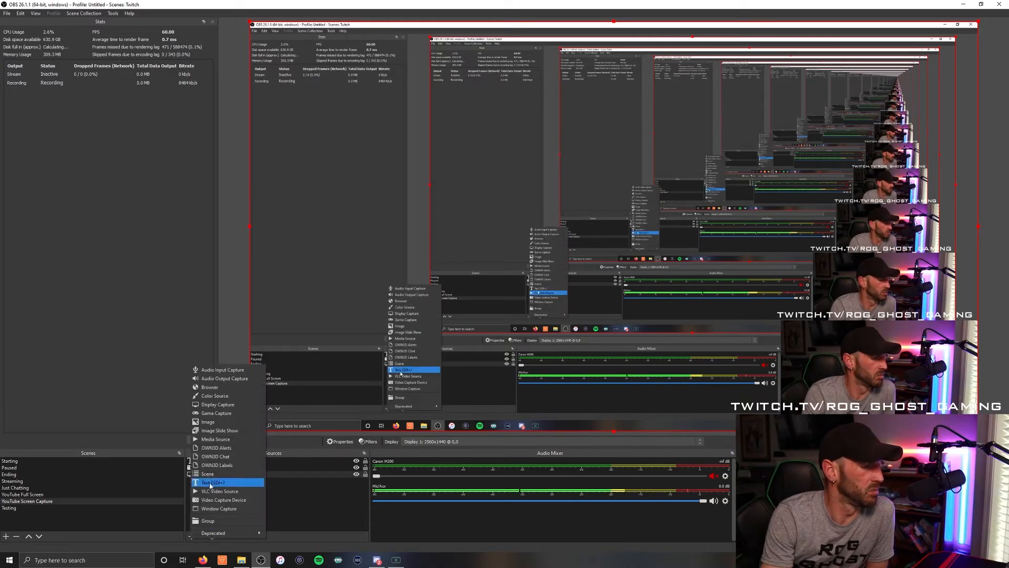
left_click(216, 439)
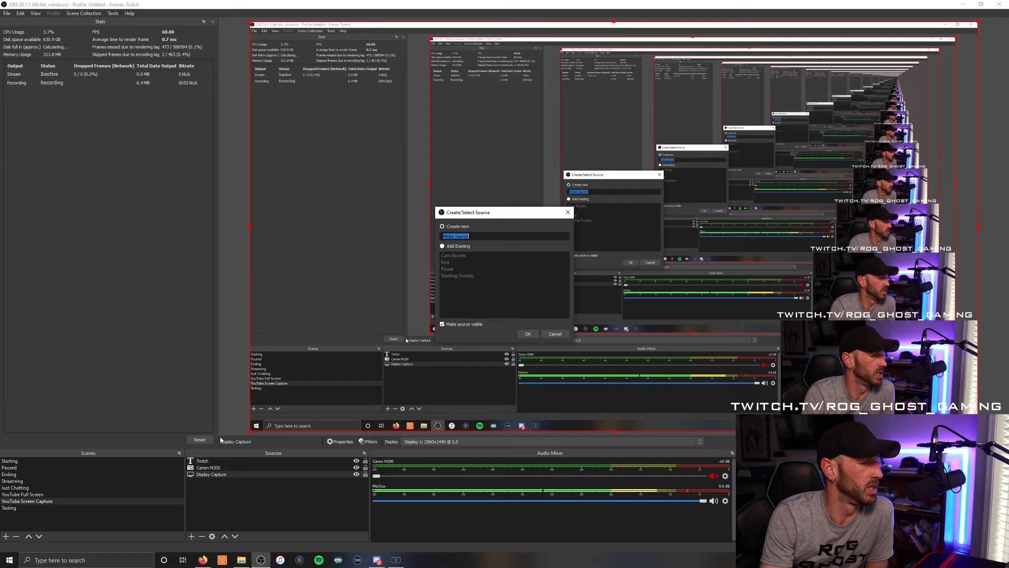
left_click(466, 236)
left_click_drag(456, 236, 432, 232)
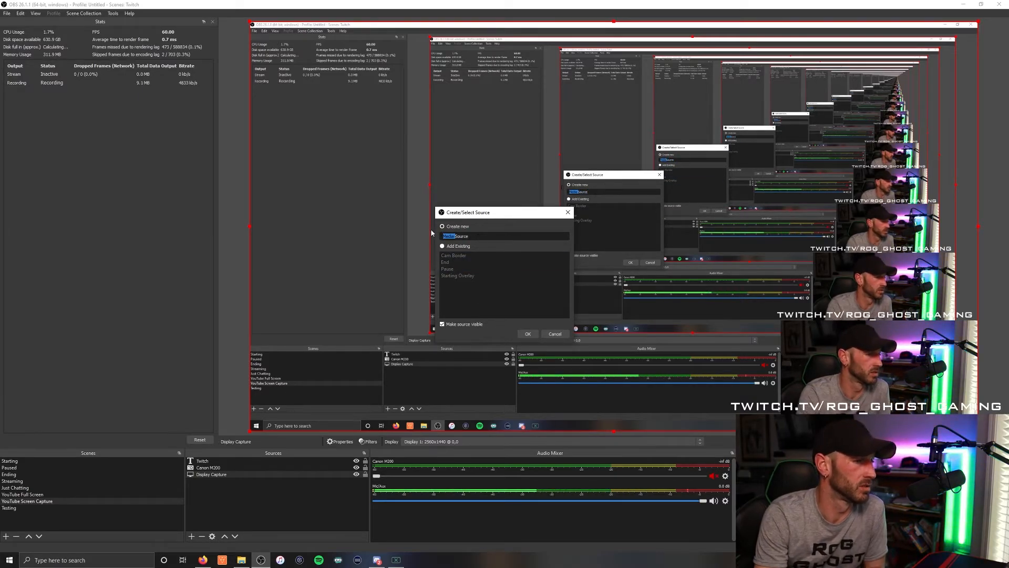
left_click(452, 236)
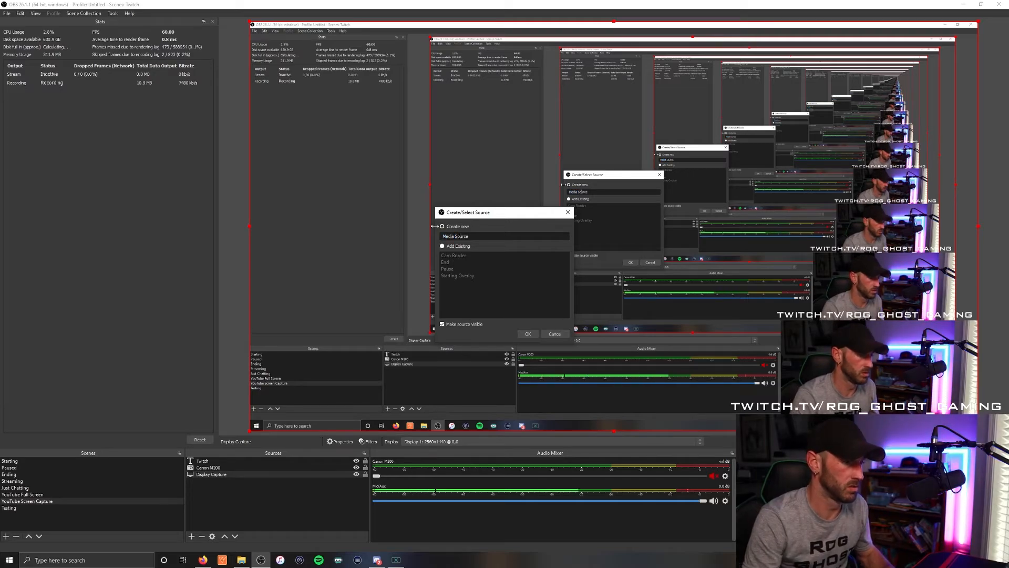
key("BackSpace")
key("BackSpace")
key("BackSpace")
key("BackSpace")
key("BackSpace")
key("BackSpace")
key("BackSpace")
key("BackSpace")
key("BackSpace")
key("BackSpace")
key("BackSpace")
key("BackSpace")
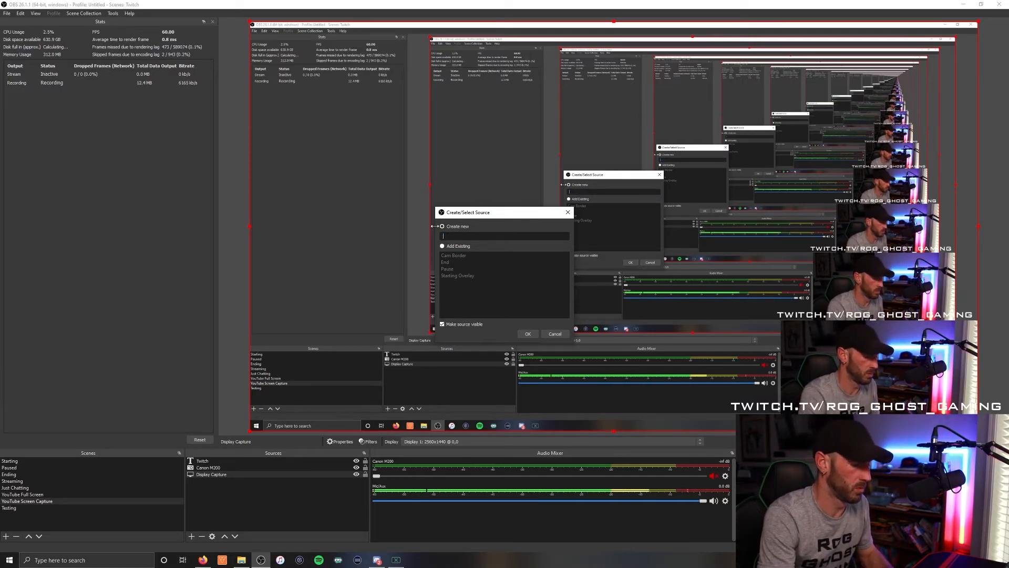
type("effect")
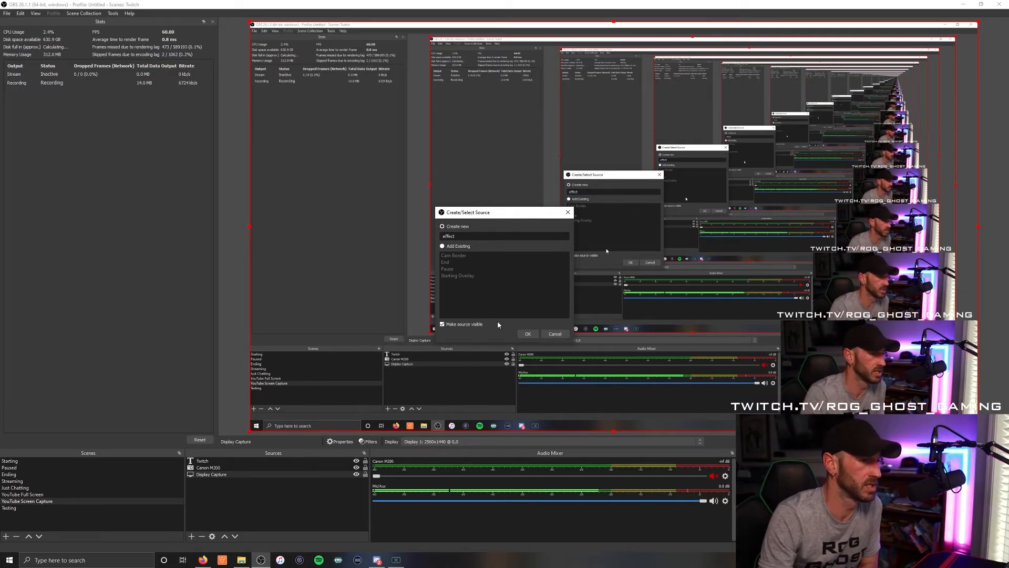
left_click(523, 335)
- Enable looping for the effect source and load Effects.avi from the Desktop as its local file
left_click(407, 336)
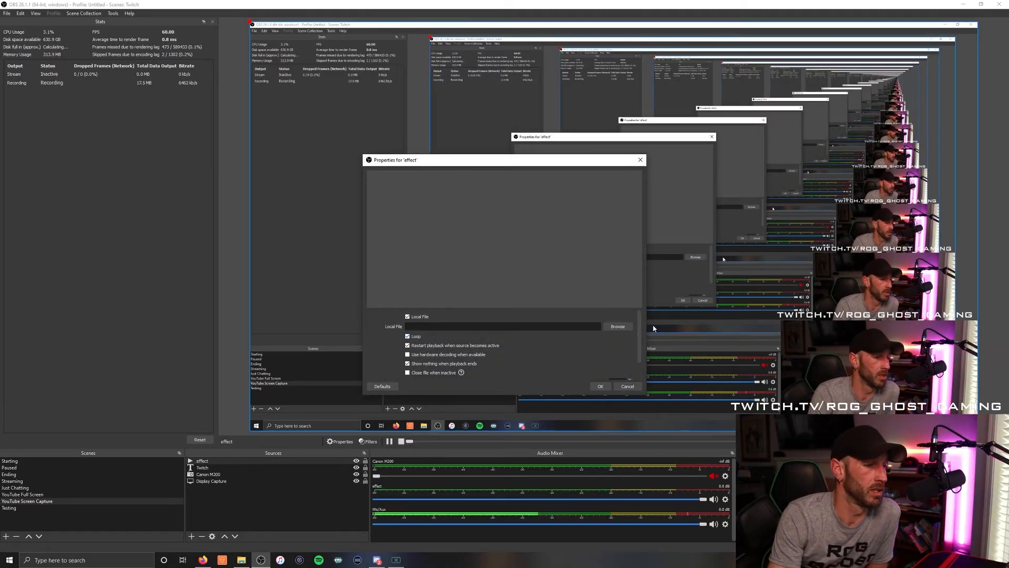
left_click(618, 326)
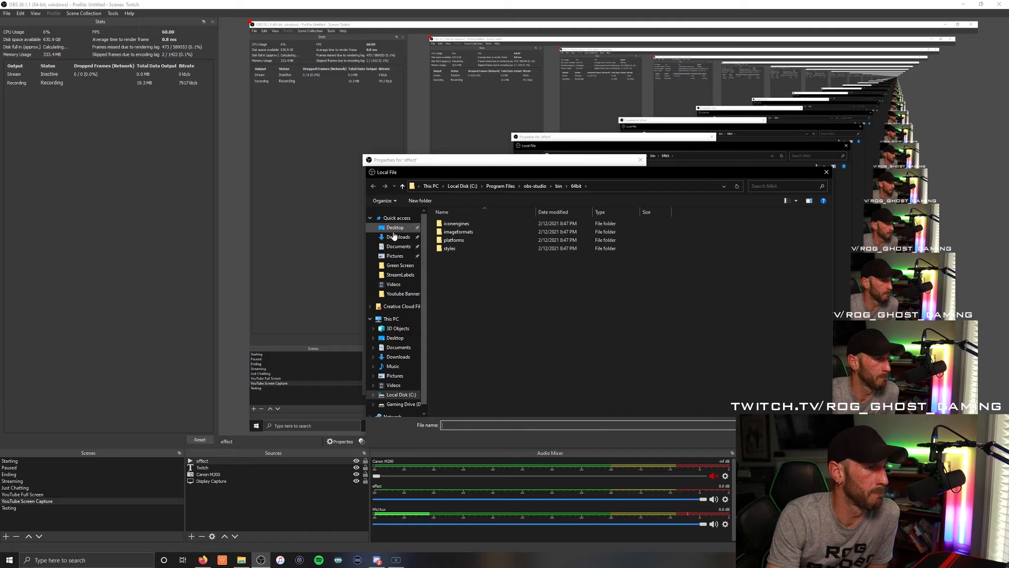
left_click(395, 338)
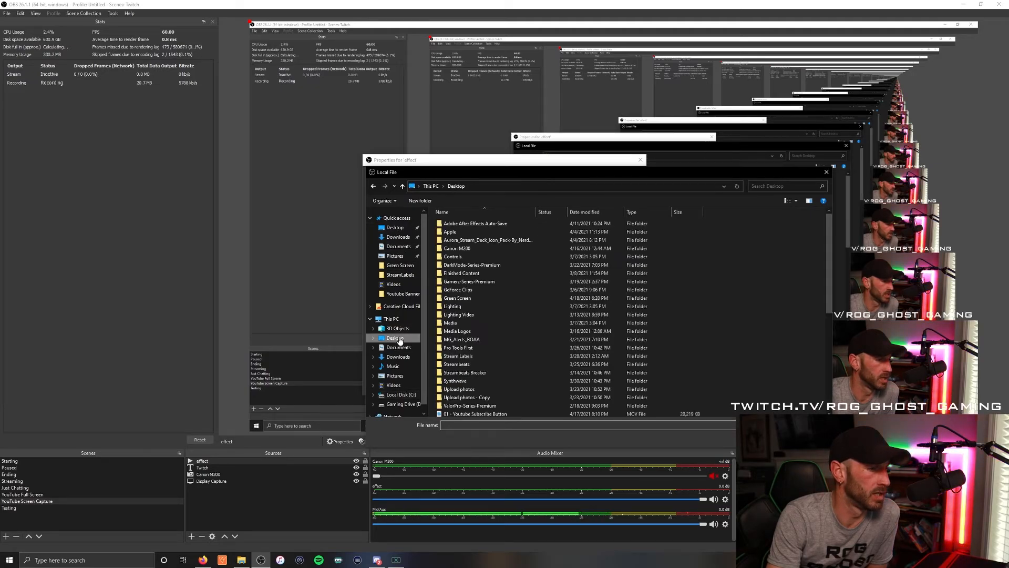
scroll(491, 261, "down", 6)
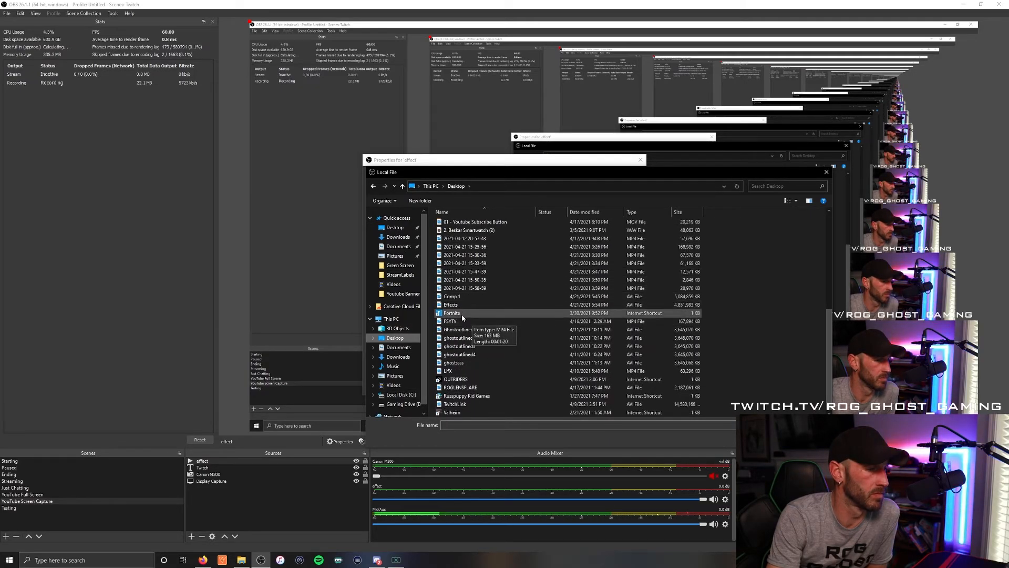
left_click(452, 305)
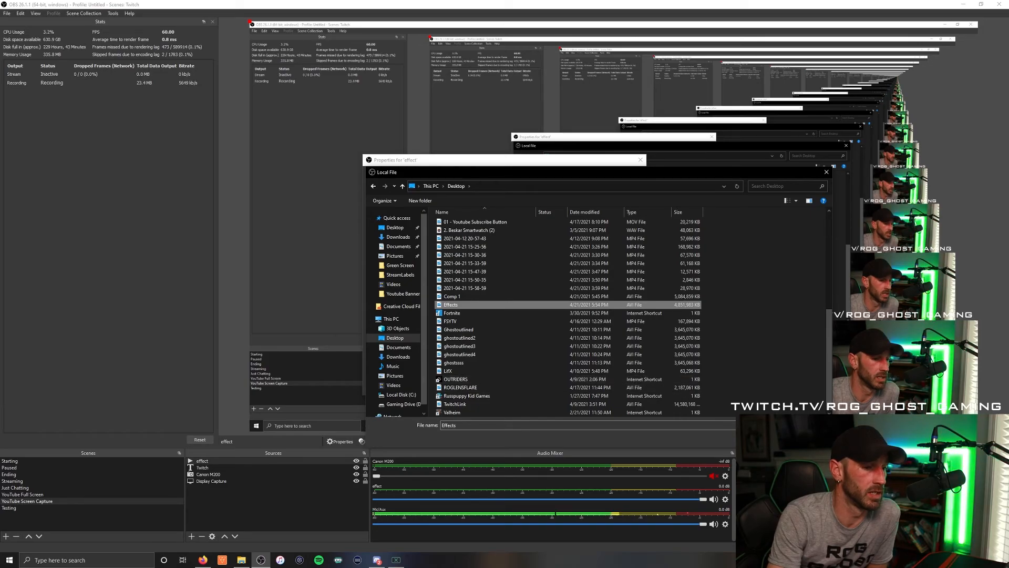
key("Return")
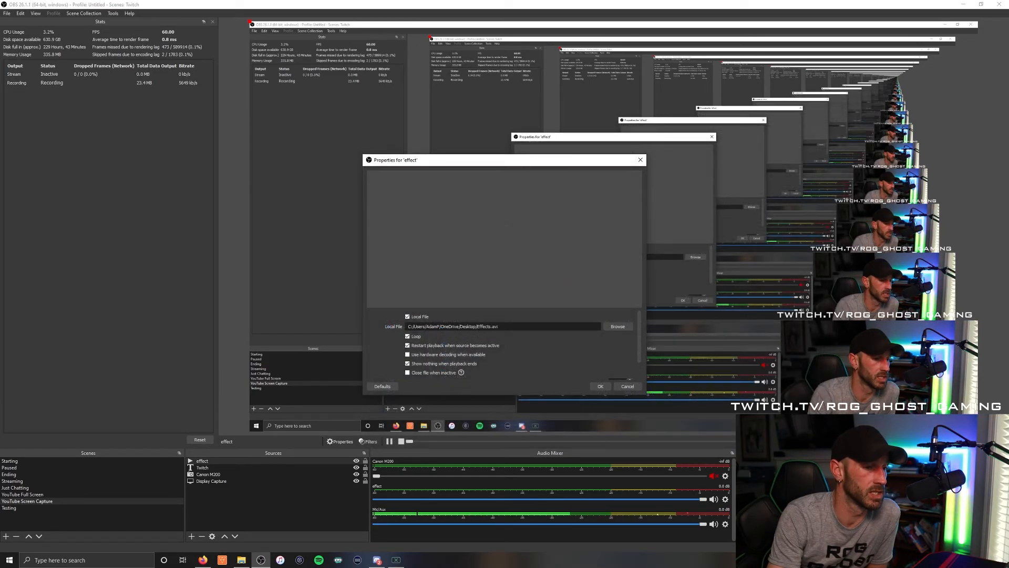
left_click(600, 388)
- Scale down the effect source and move it to the lower-left corner of the canvas
left_click(587, 352)
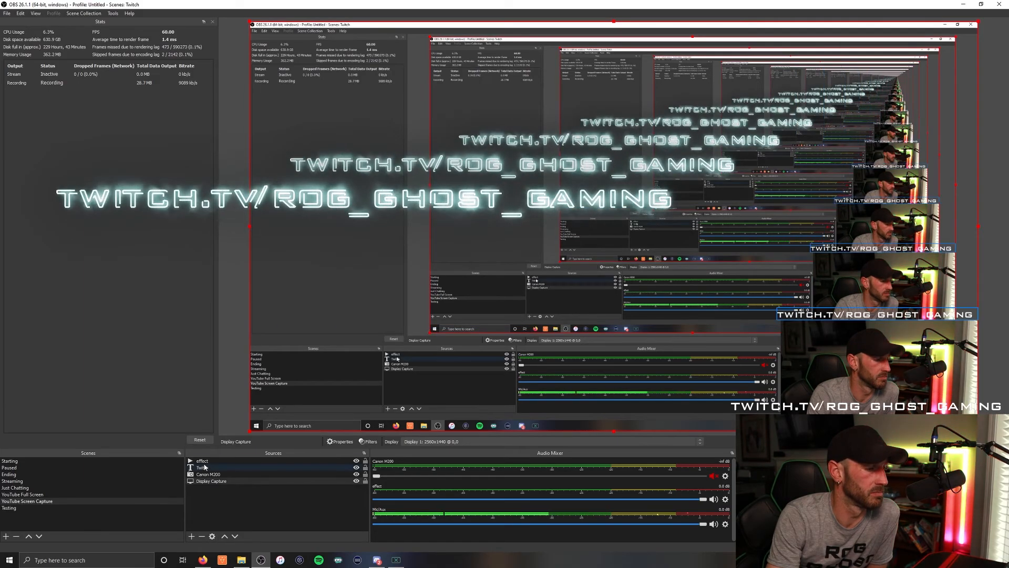
left_click(241, 403)
left_click_drag(356, 168, 382, 156)
left_click_drag(276, 318, 546, 202)
left_click_drag(686, 103, 441, 400)
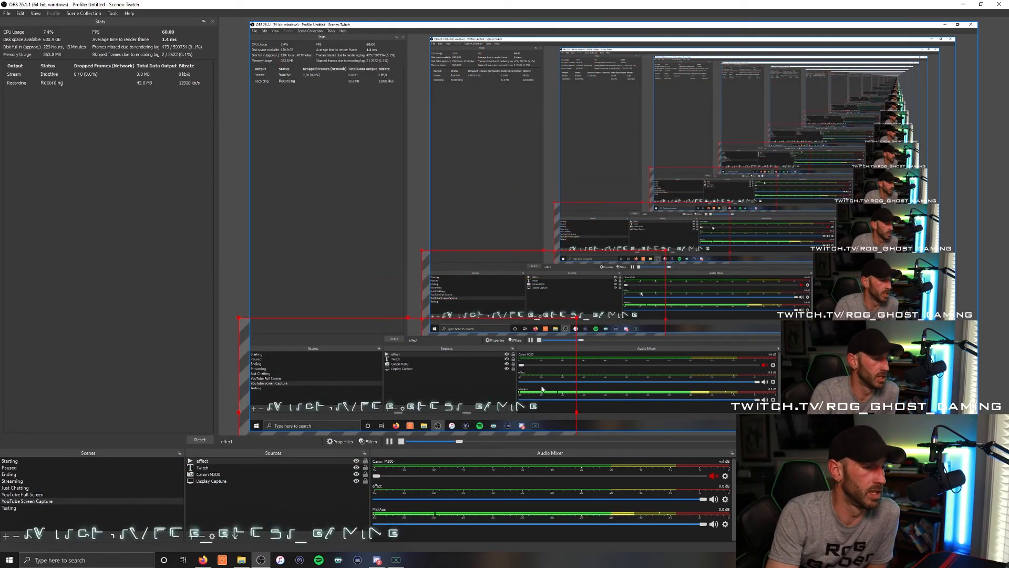